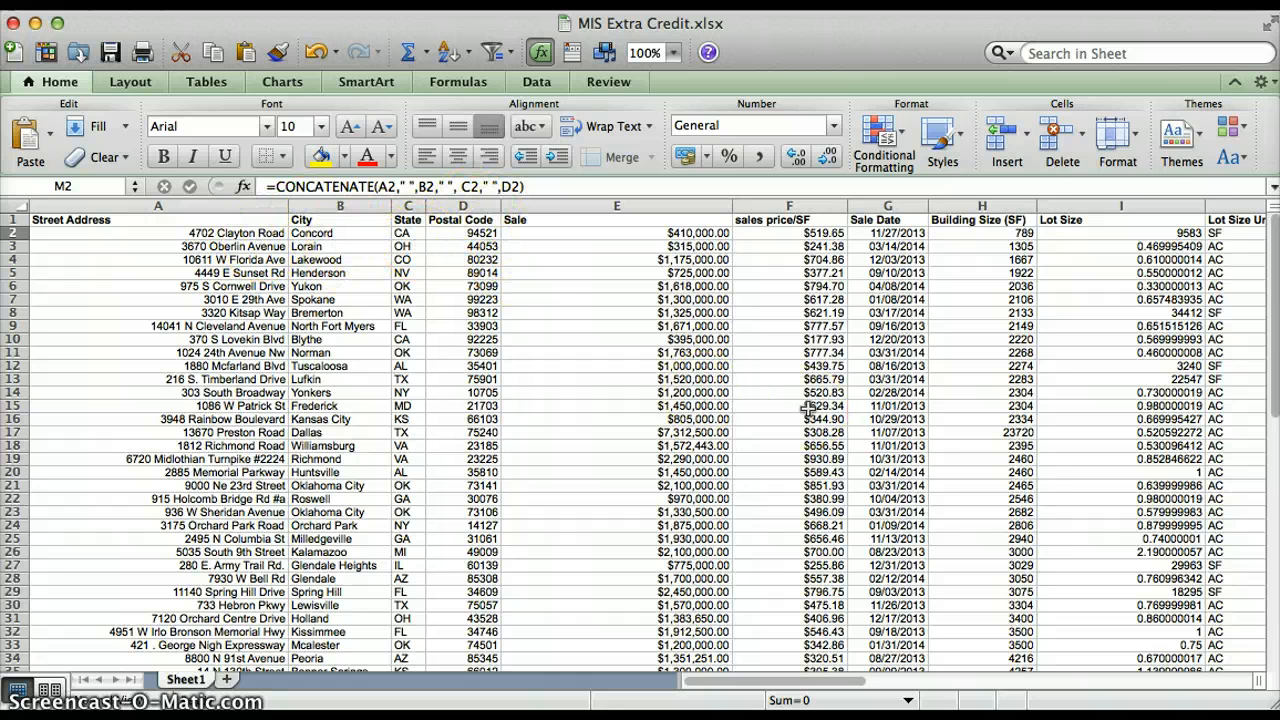
scroll(807, 408, right, 3)
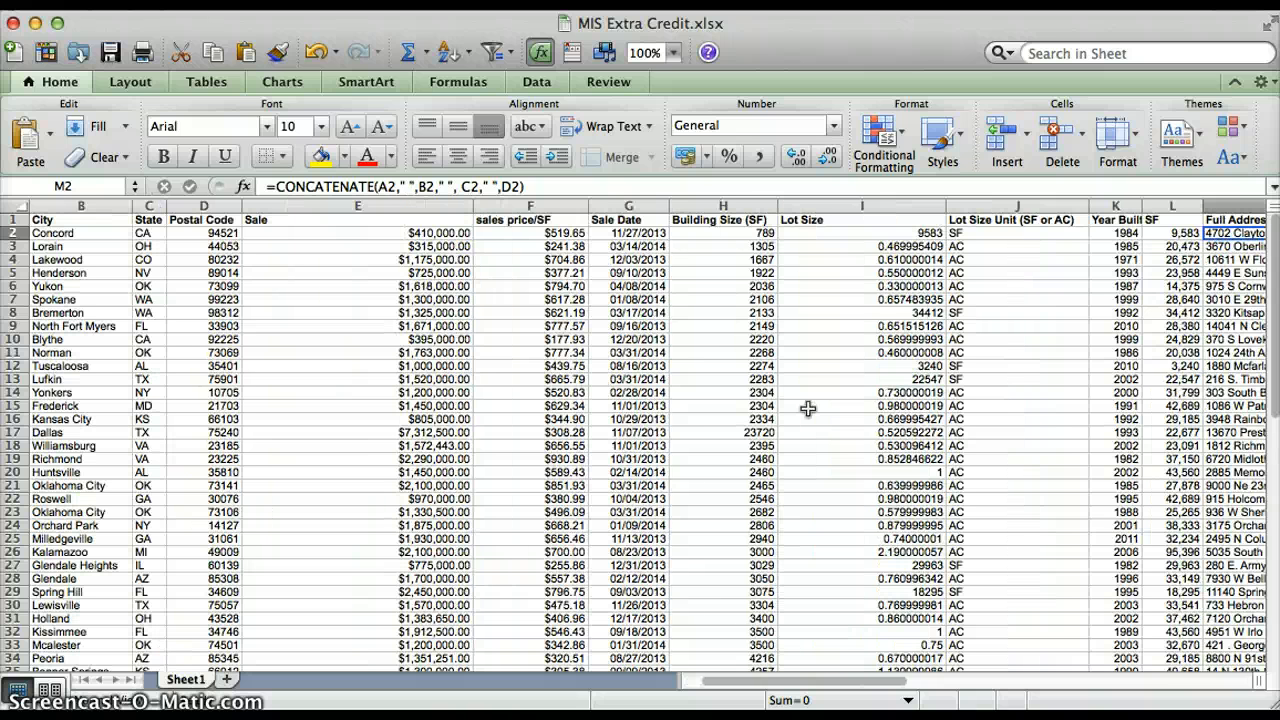
scroll(807, 408, right, 5)
scroll(807, 408, right, 8)
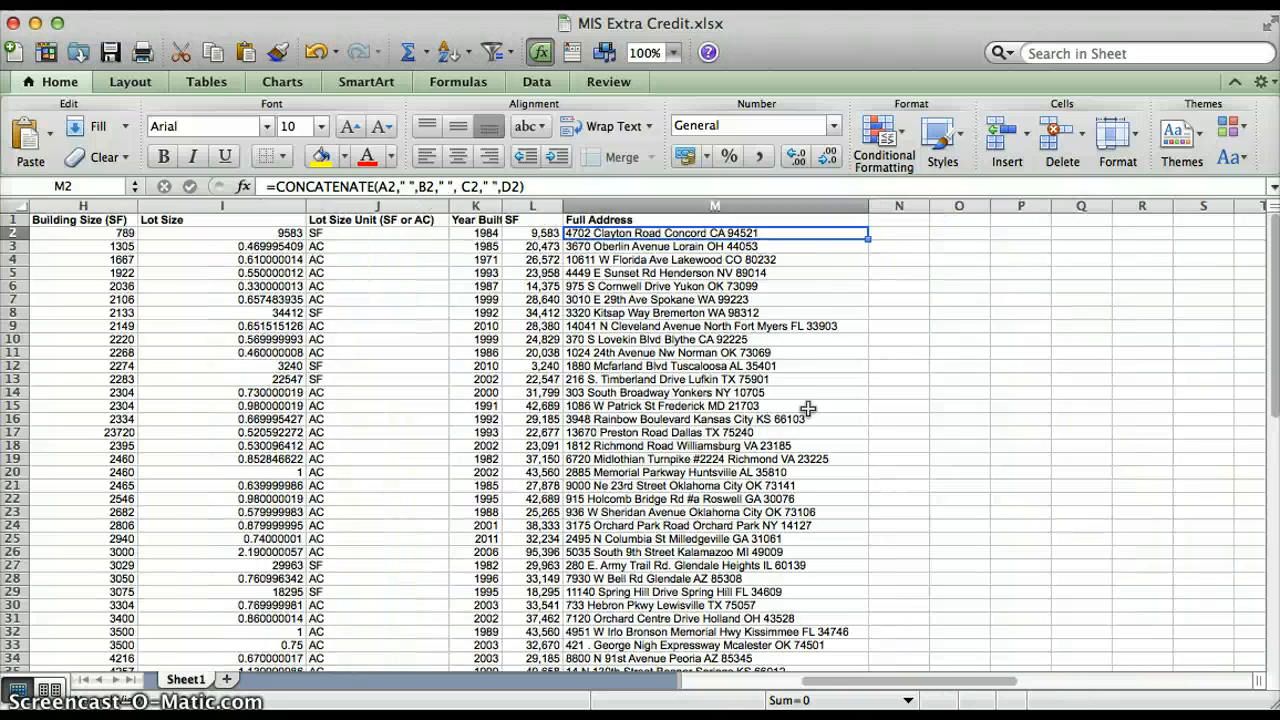
scroll(807, 408, left, 3)
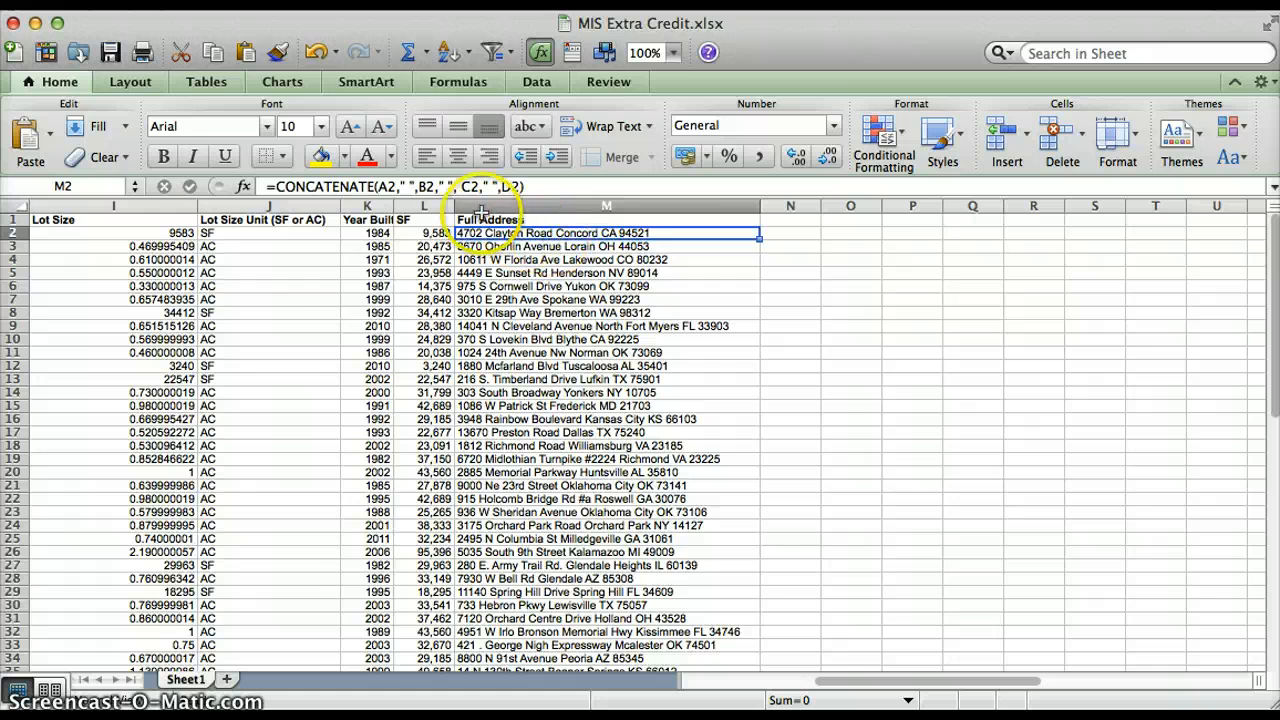
scroll(314, 280, left, 10)
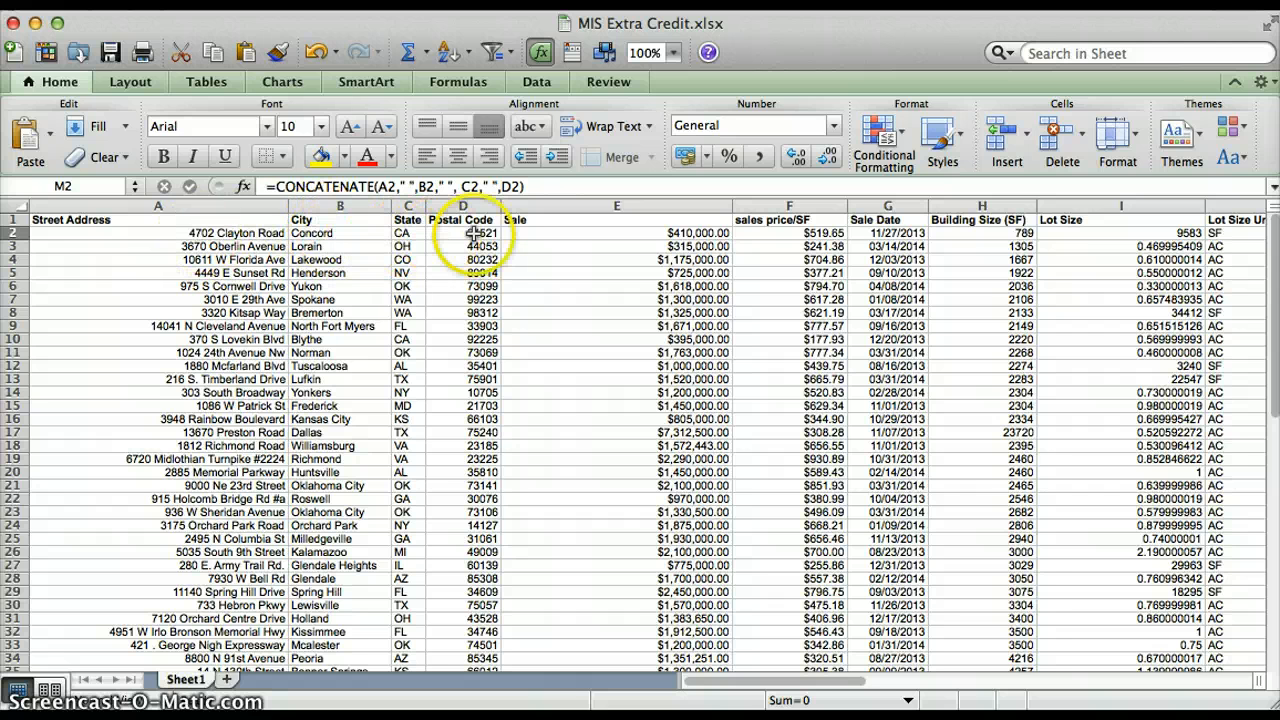
Add a space inside the empty quotes after A2 in the full-address formula, then switch to Google Drive.
click(407, 186)
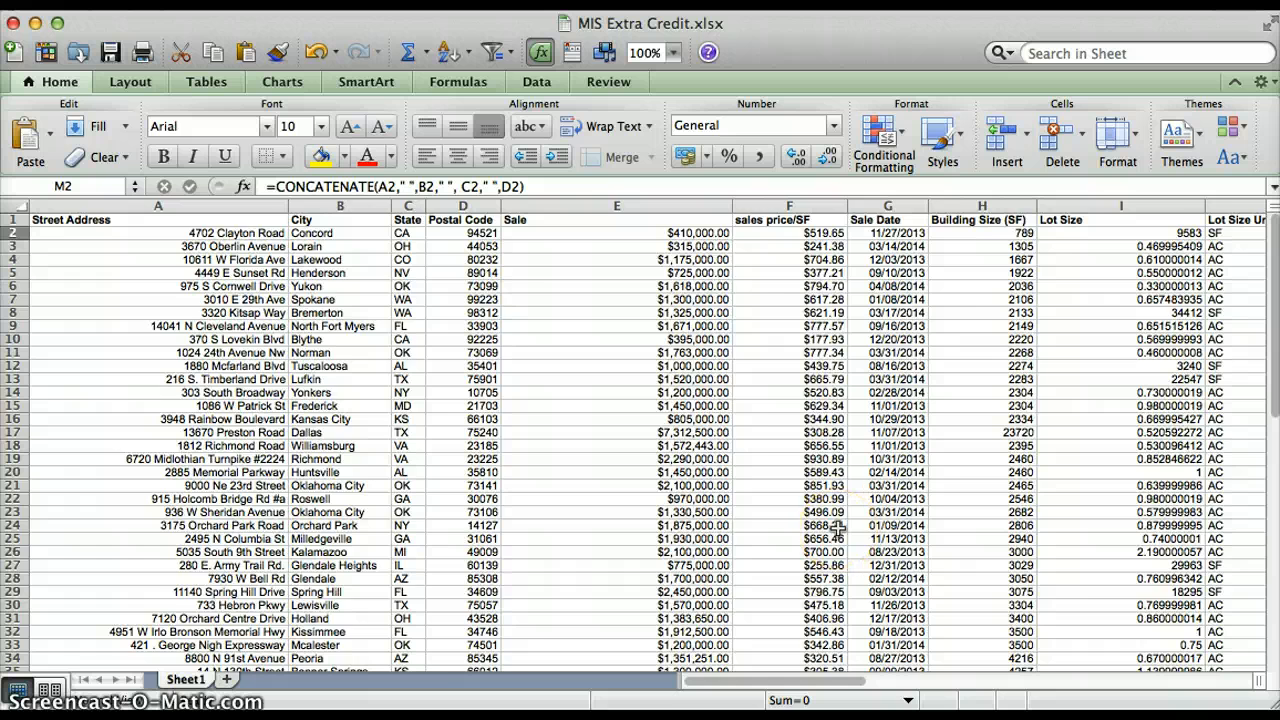
scroll(836, 530, right, 10)
scroll(836, 530, left, 4)
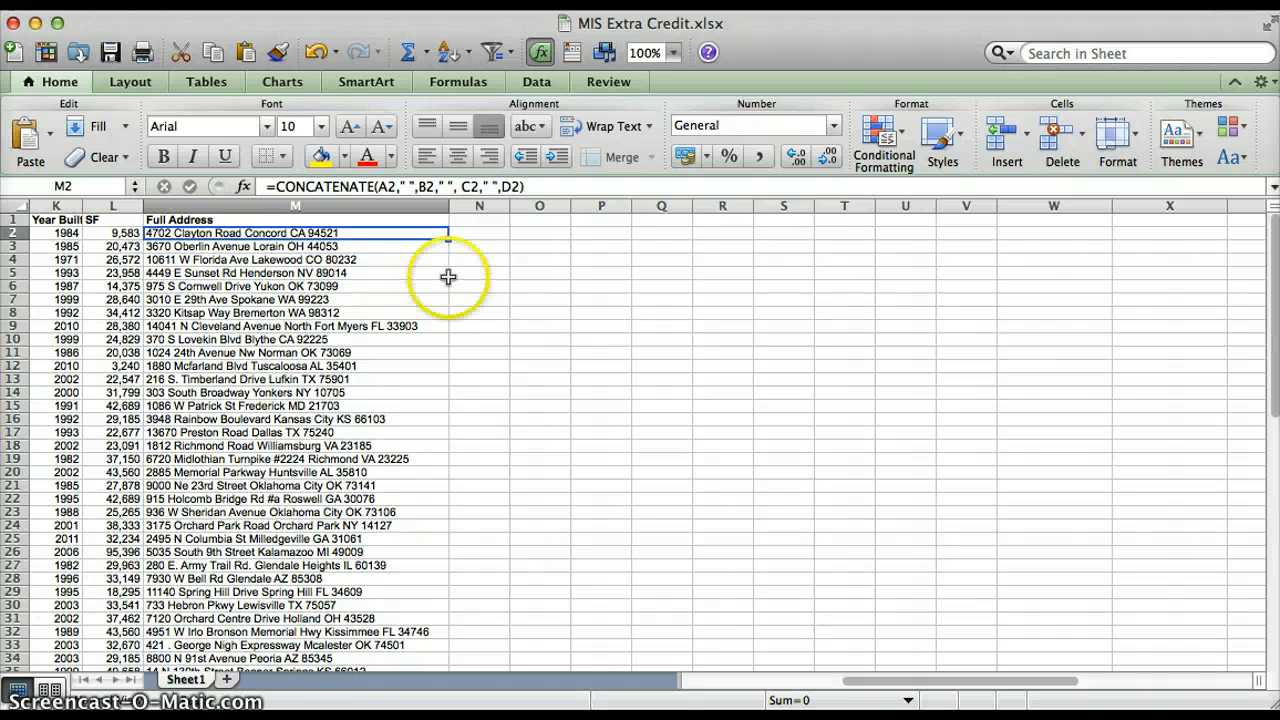
scroll(420, 665, down, 5)
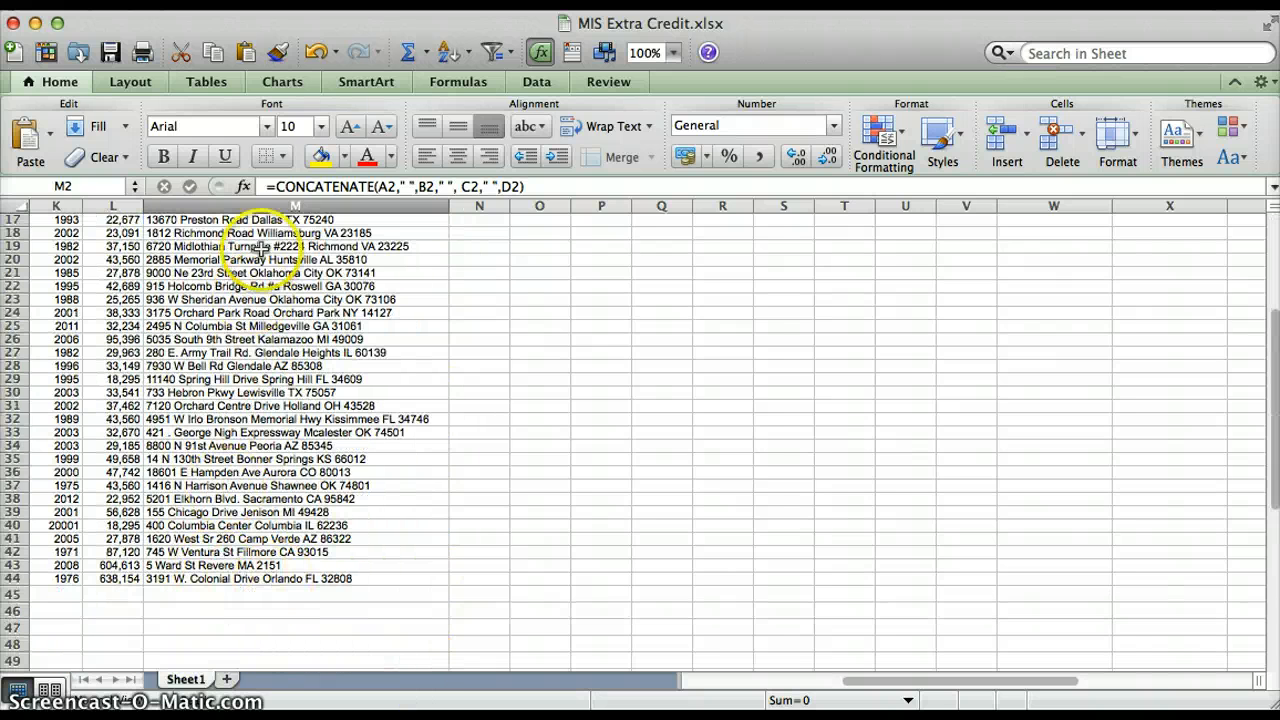
scroll(342, 312, up, 3)
scroll(342, 312, left, 1)
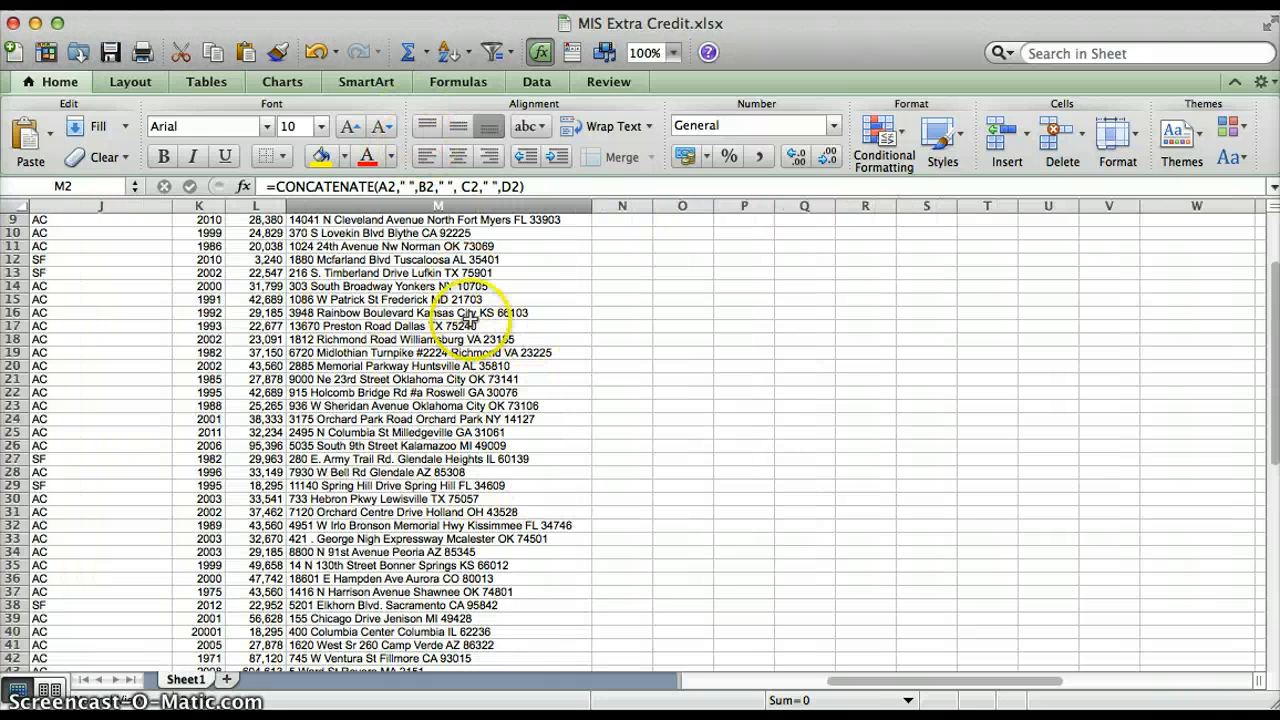
scroll(508, 566, up, 3)
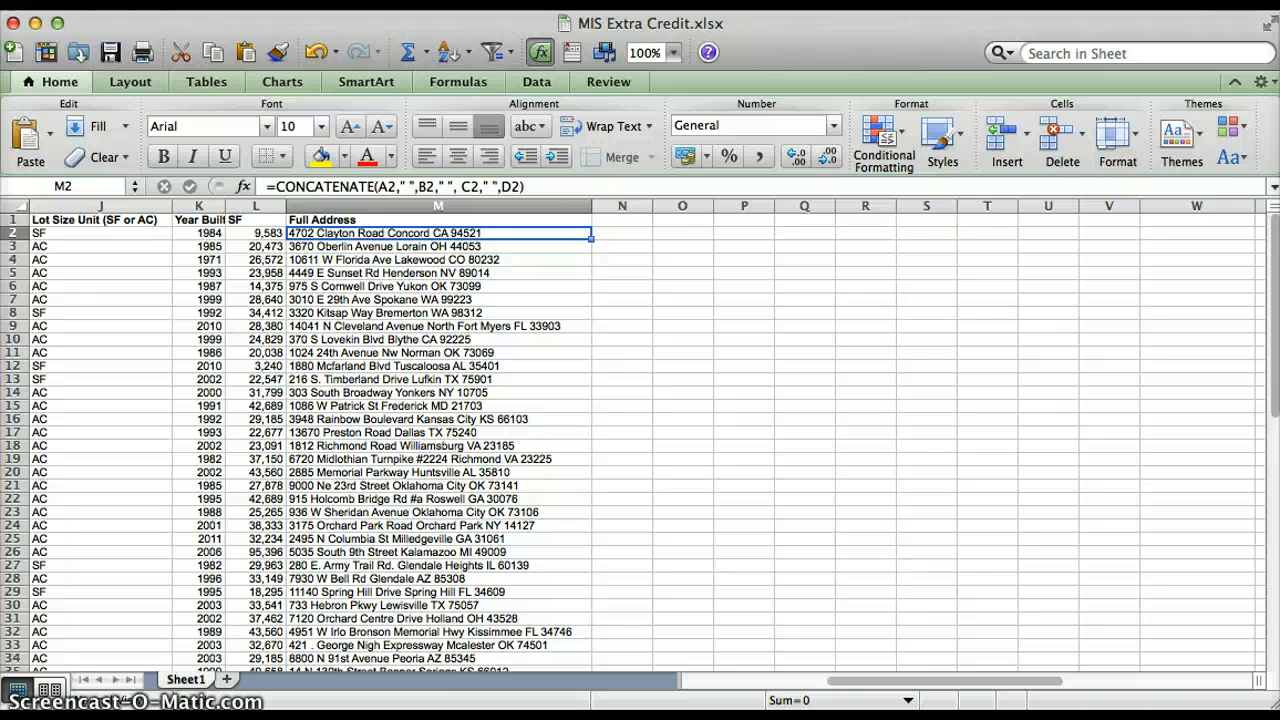
key(super+Tab)
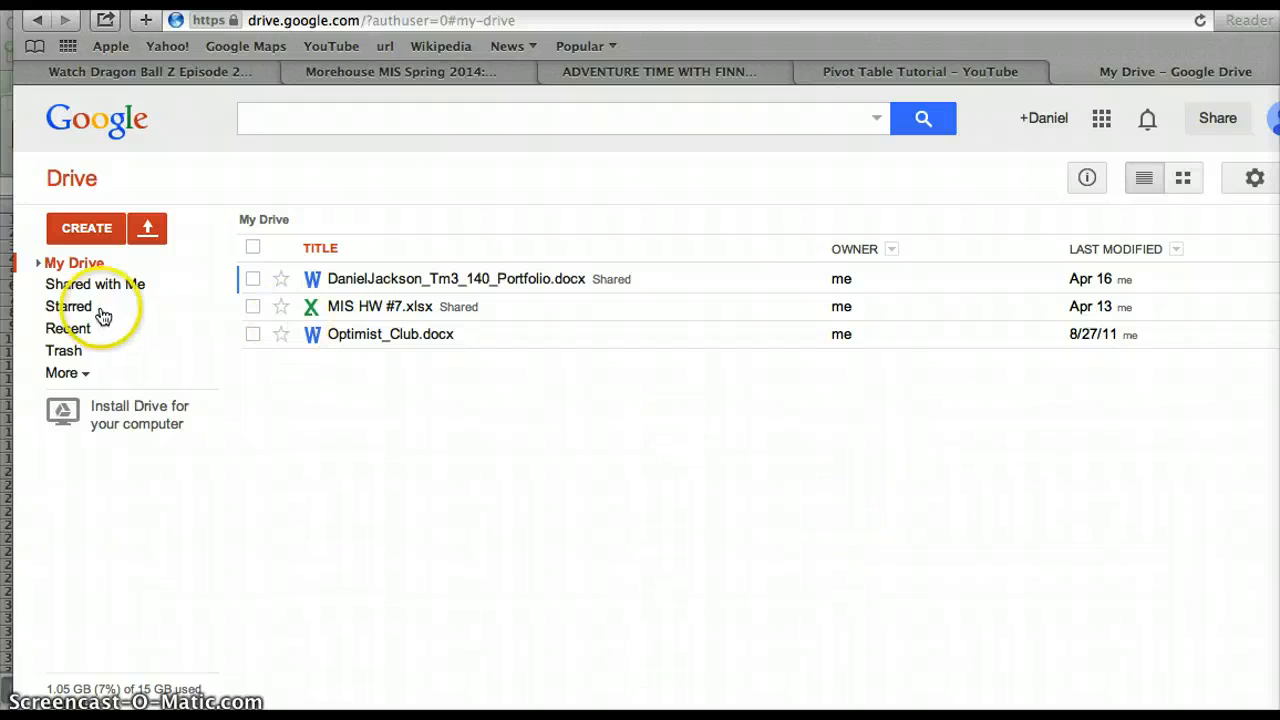
Create a new Fusion Table (experimental) from Google Drive's Create menu.
click(98, 230)
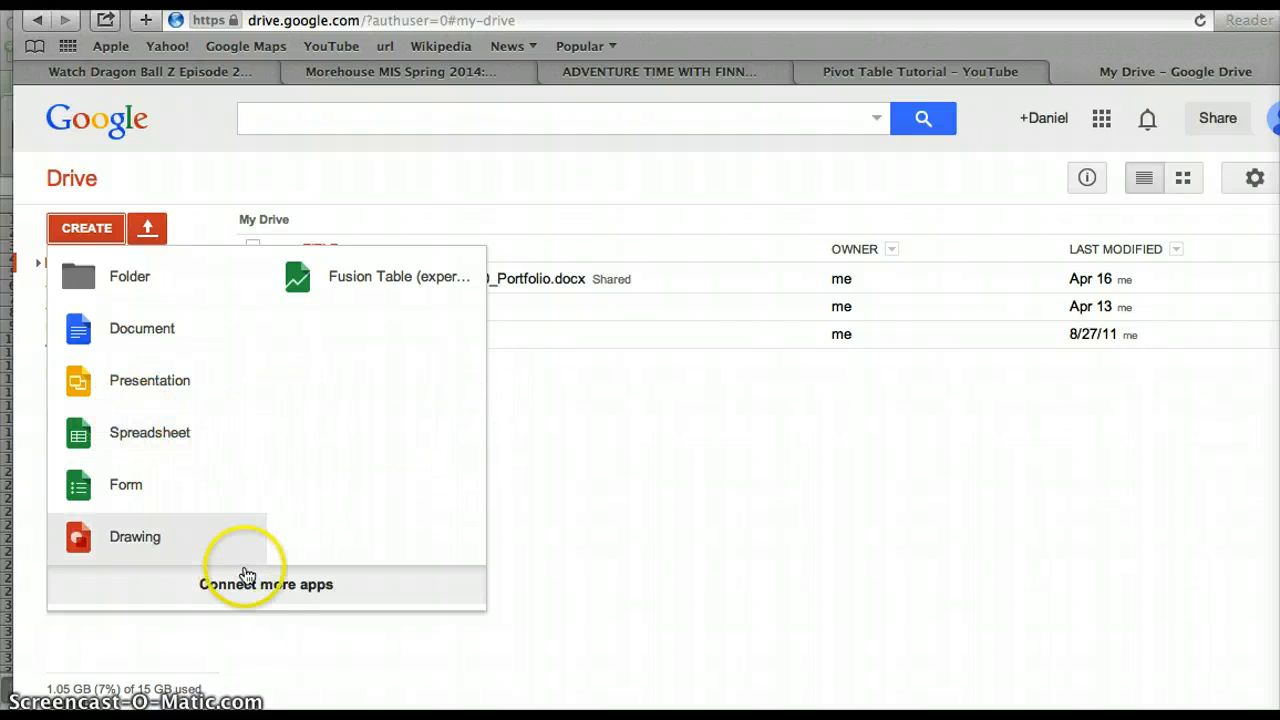
click(350, 277)
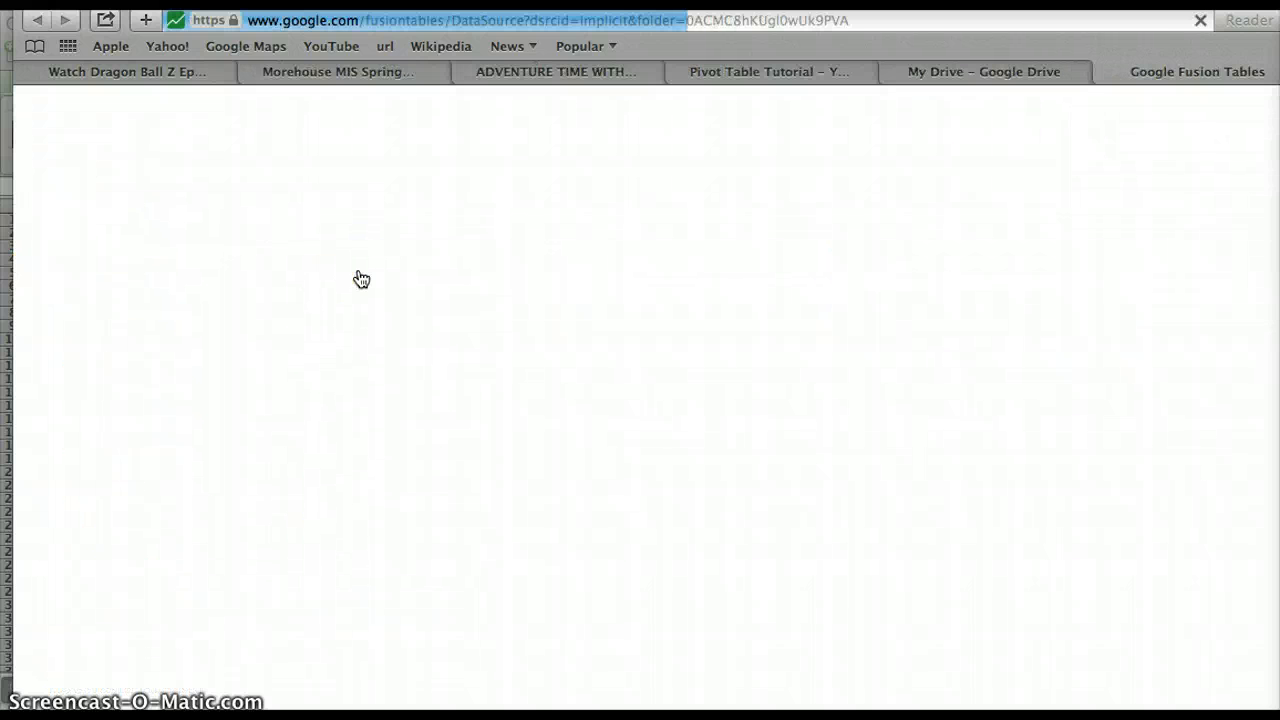
Upload the MIS Extra Credit spreadsheet from Documents and continue to its column preview.
click(551, 227)
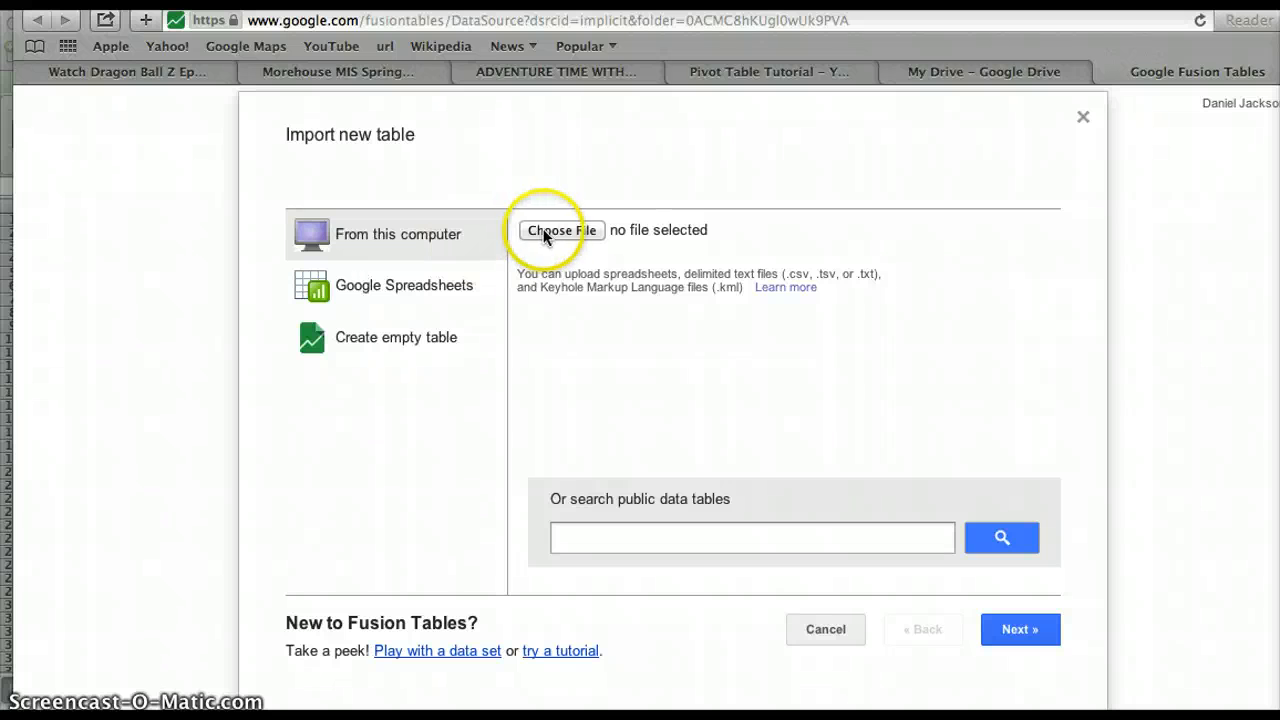
click(551, 224)
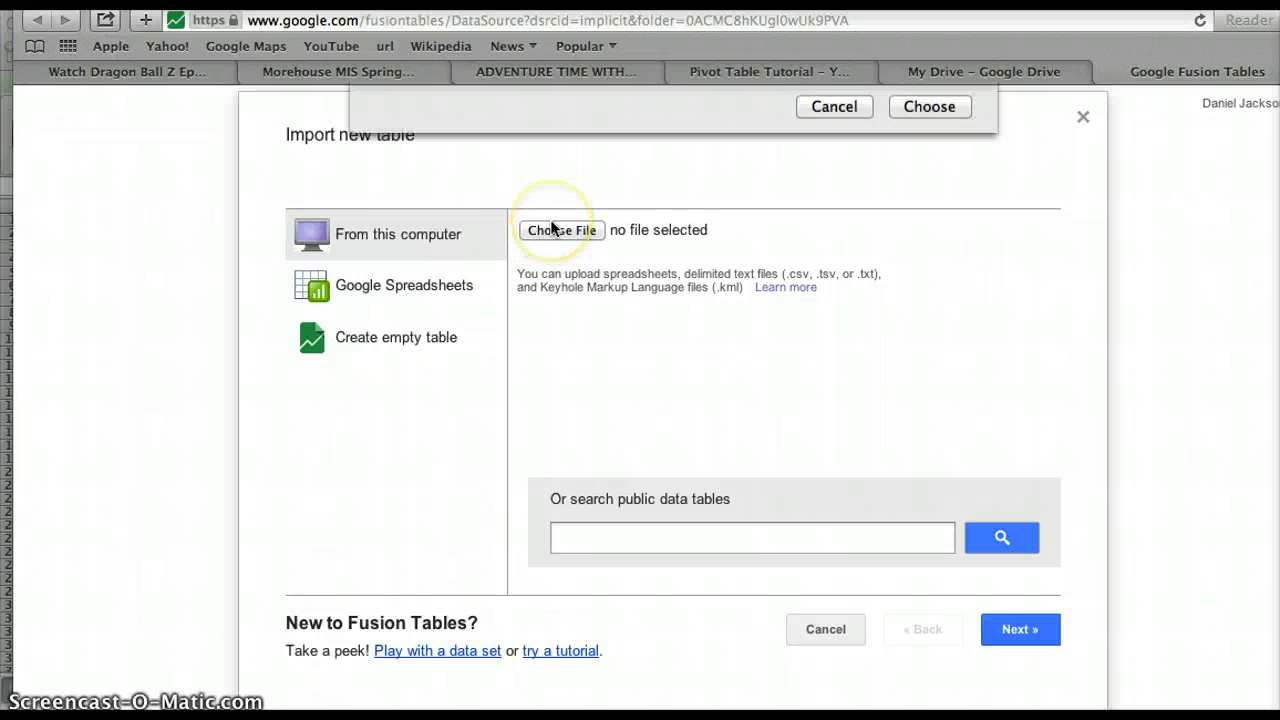
scroll(603, 255, down, 15)
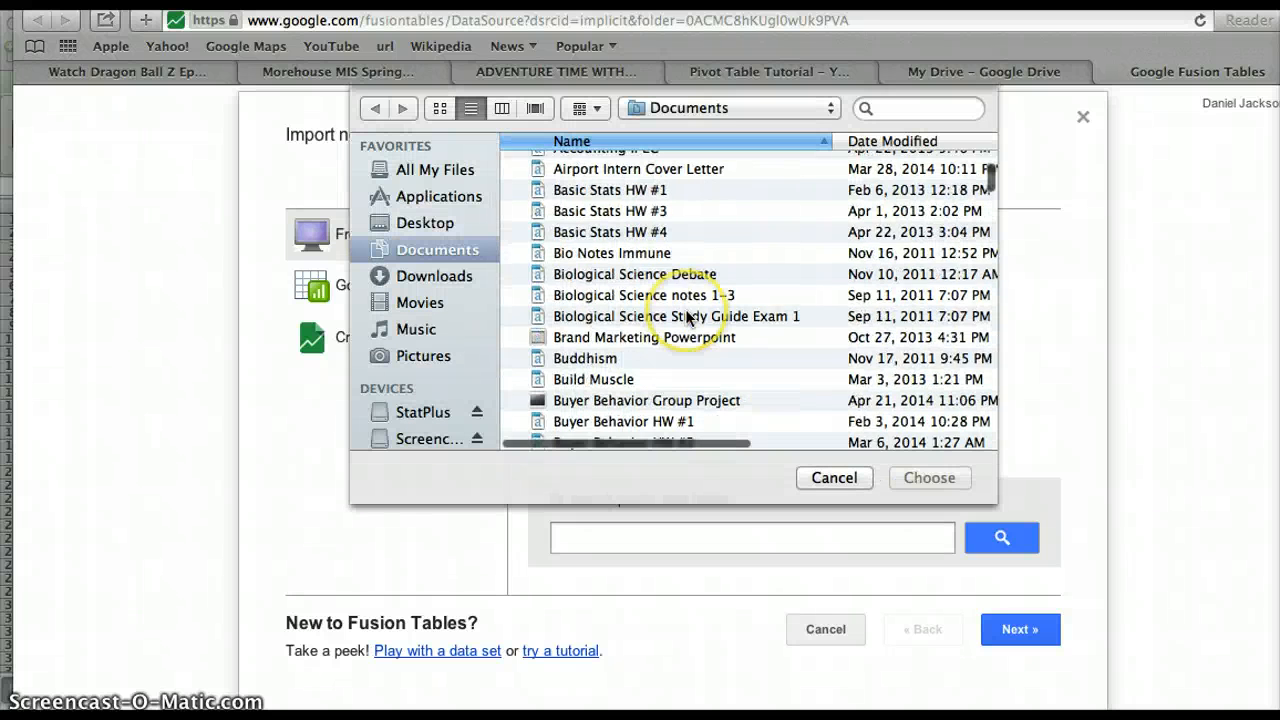
scroll(686, 316, down, 20)
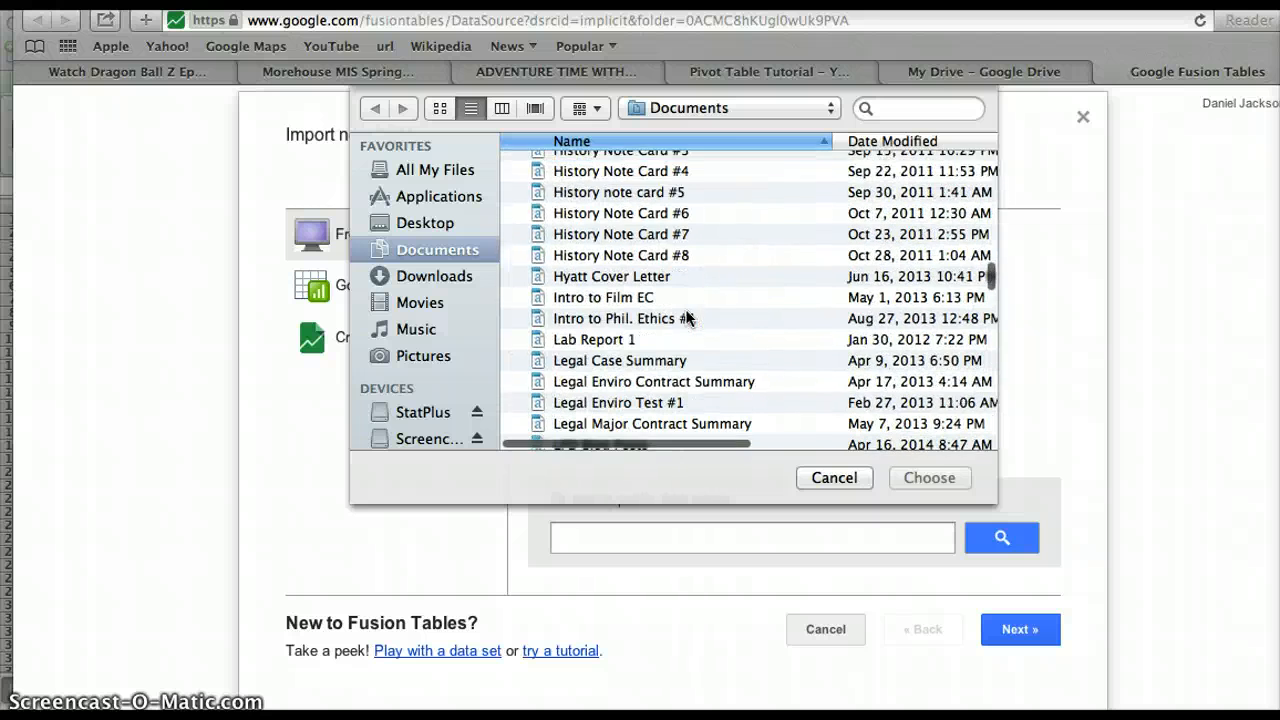
scroll(686, 318, down, 10)
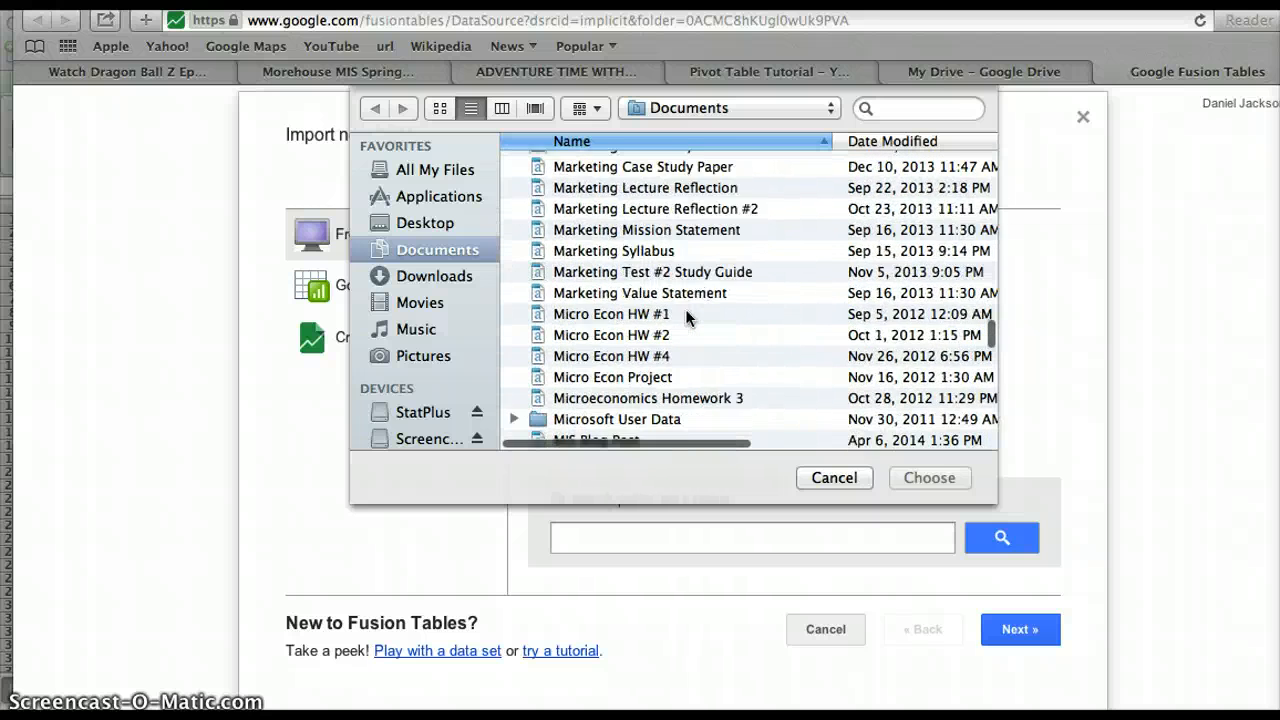
click(586, 337)
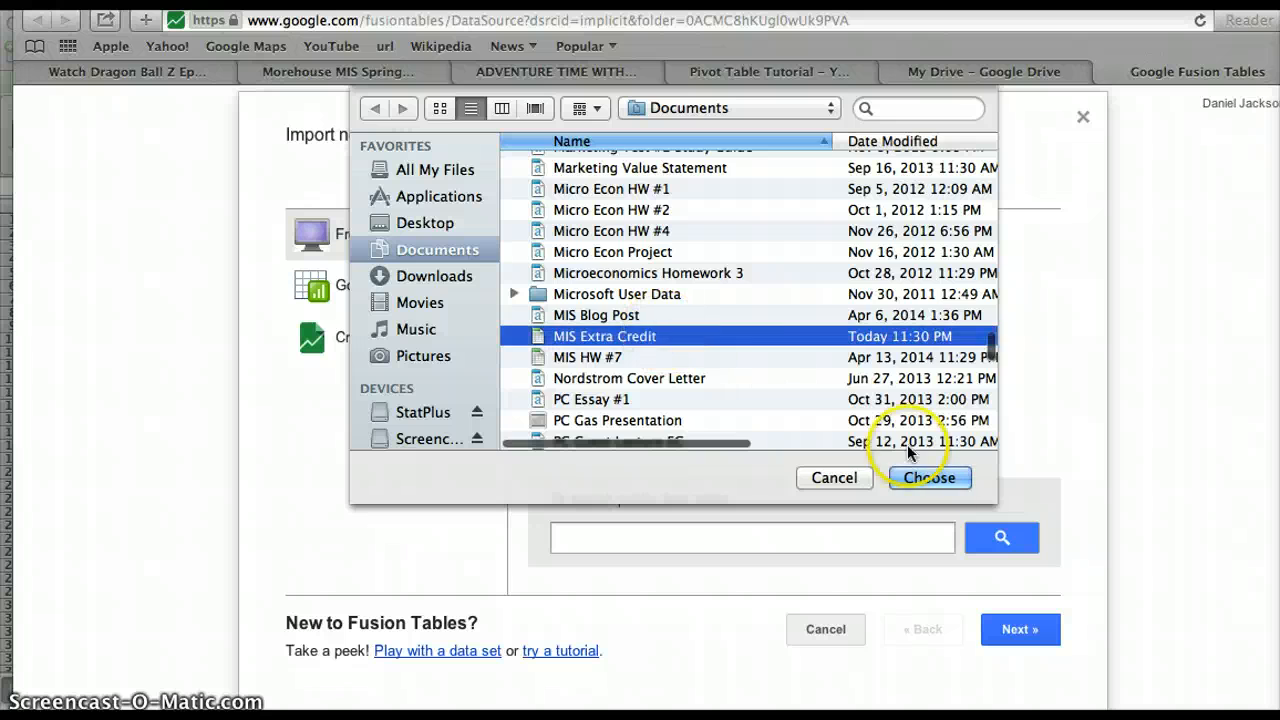
click(929, 477)
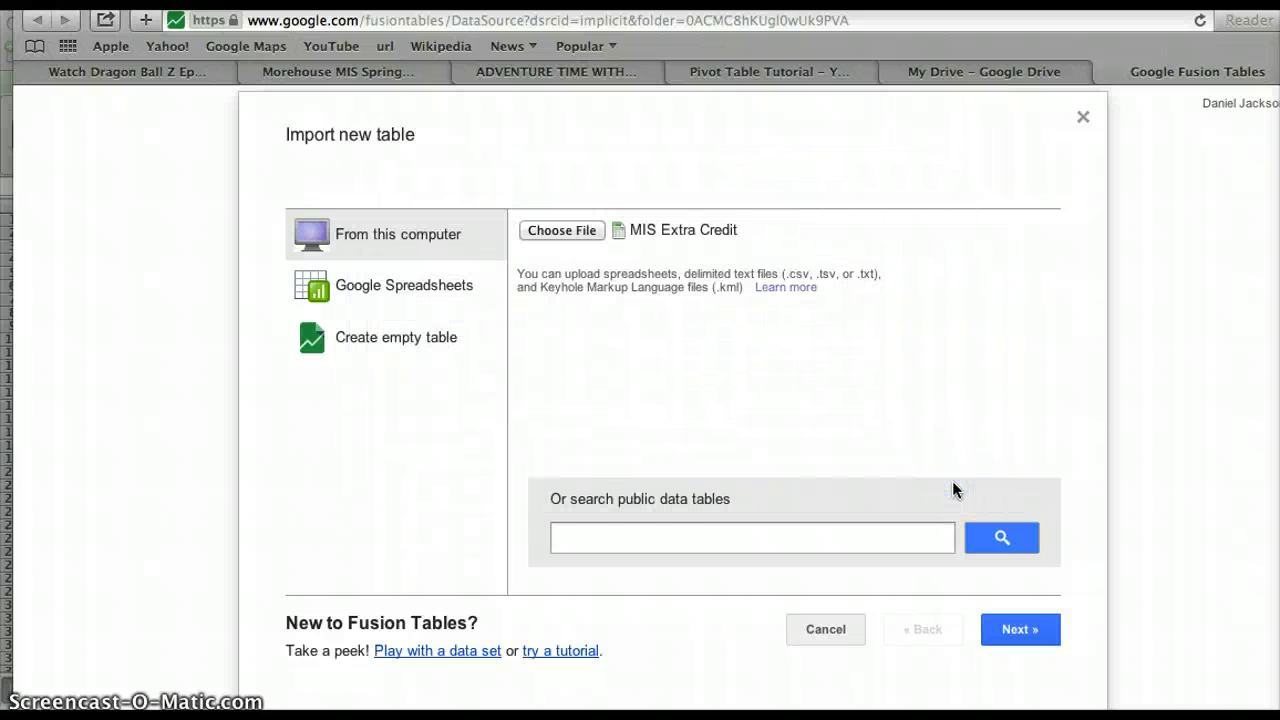
click(1036, 634)
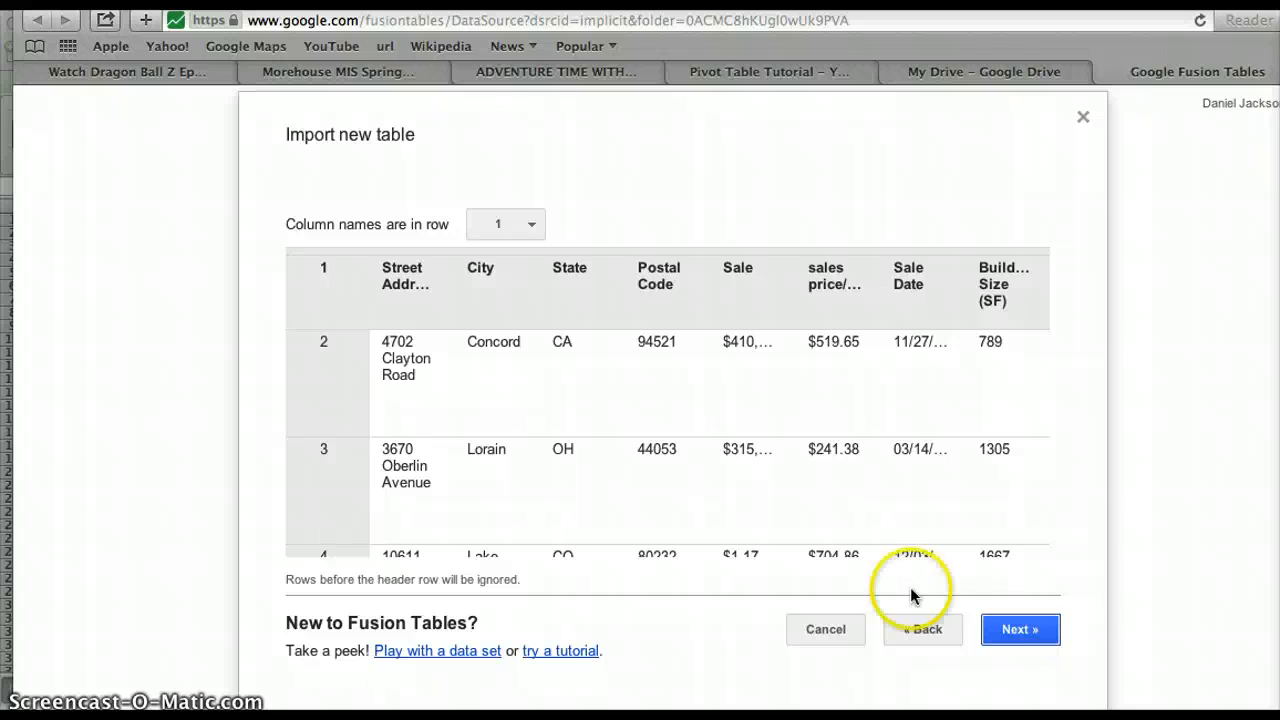
Accept row 1 as the MIS Extra Credit column names and continue to the table details.
scroll(605, 351, down, 2)
scroll(605, 351, right, 5)
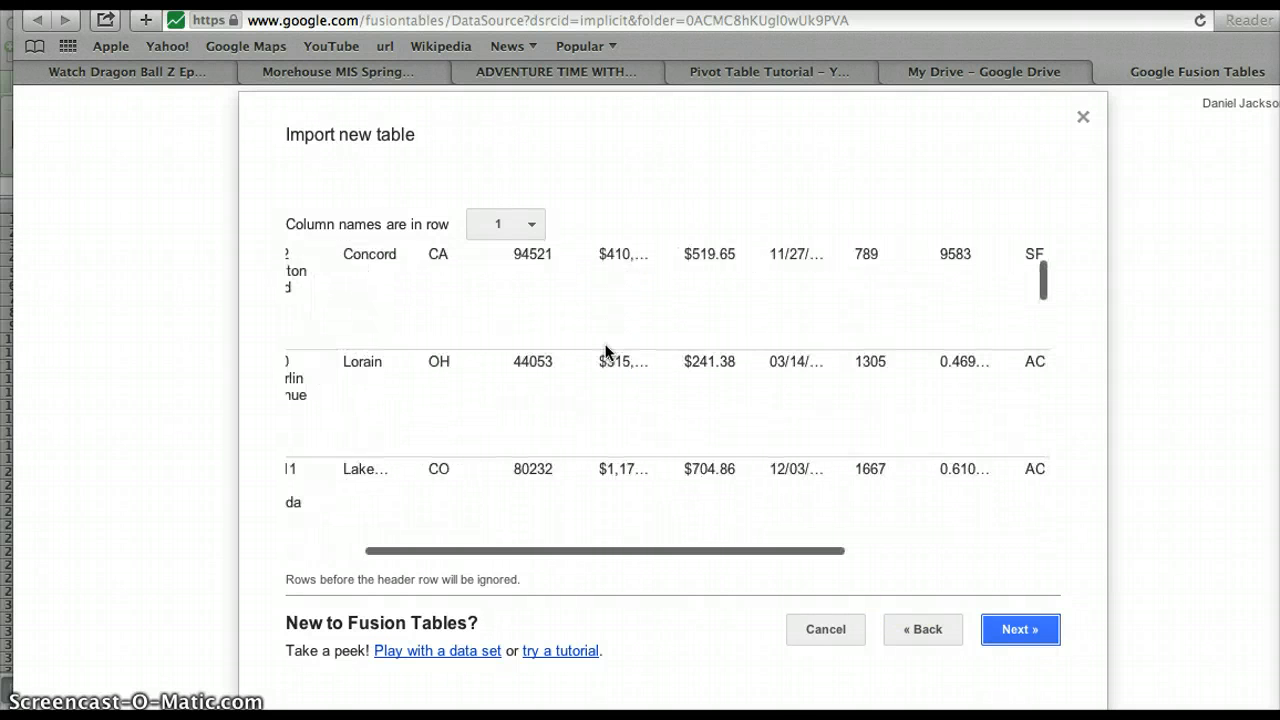
scroll(605, 351, up, 2)
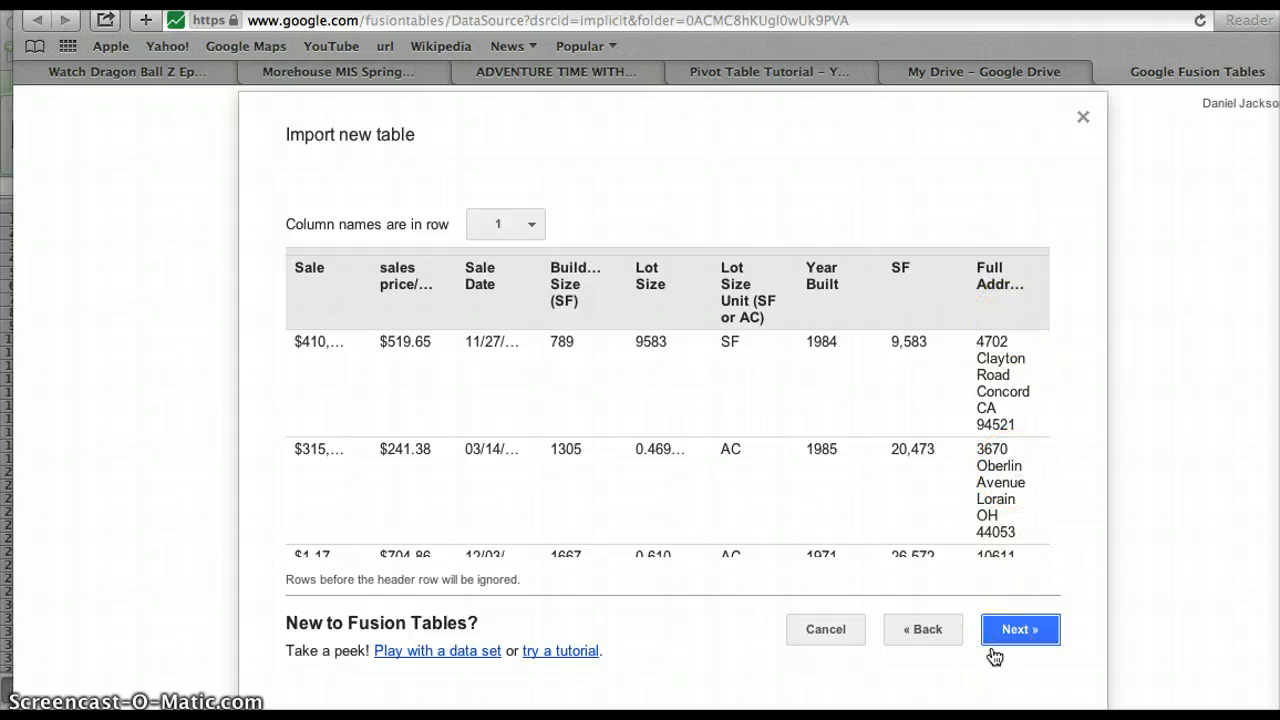
click(1019, 630)
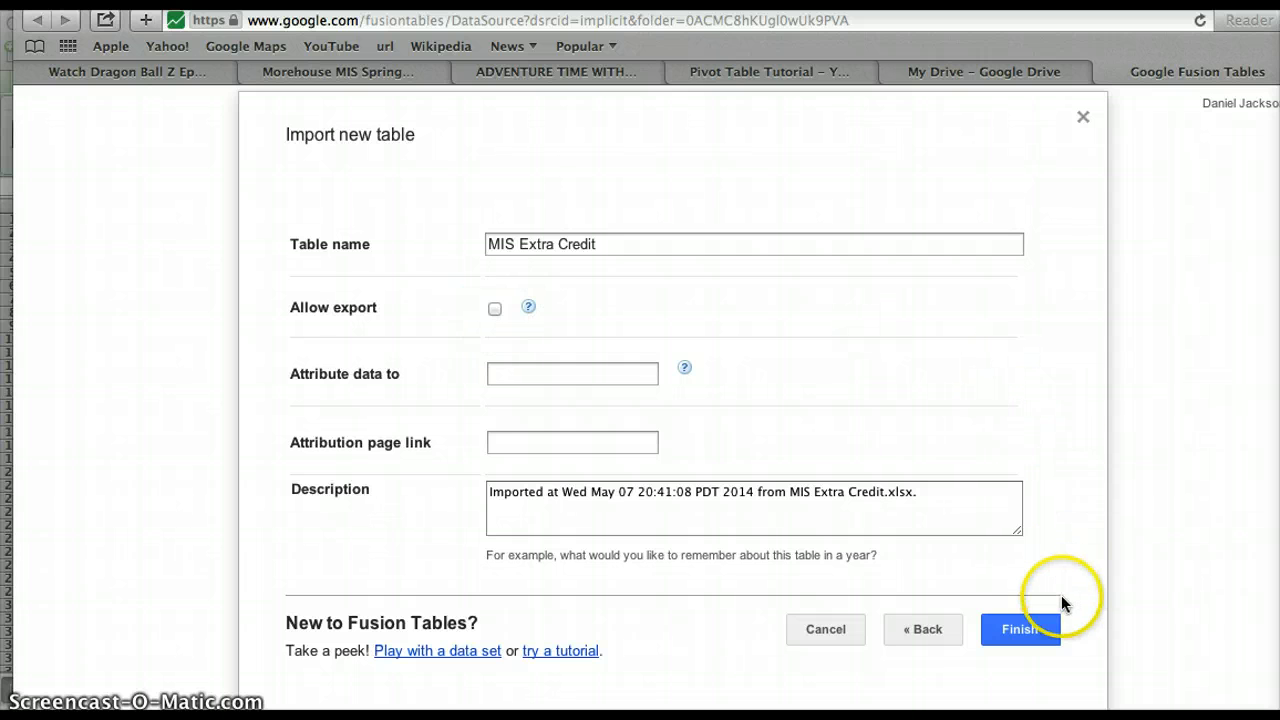
Finish the import, creating the 43-row MIS Extra Credit table with its Full Address column.
click(1028, 628)
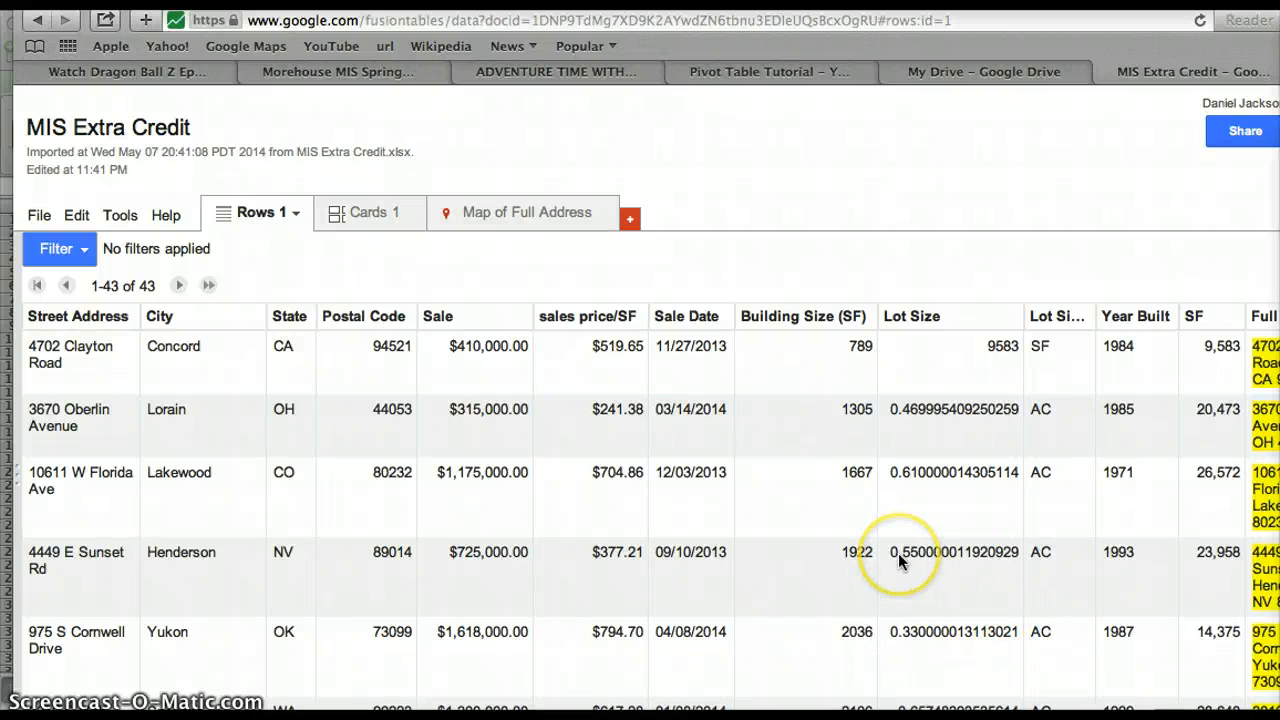
scroll(898, 553, down, 1)
scroll(898, 553, right, 1)
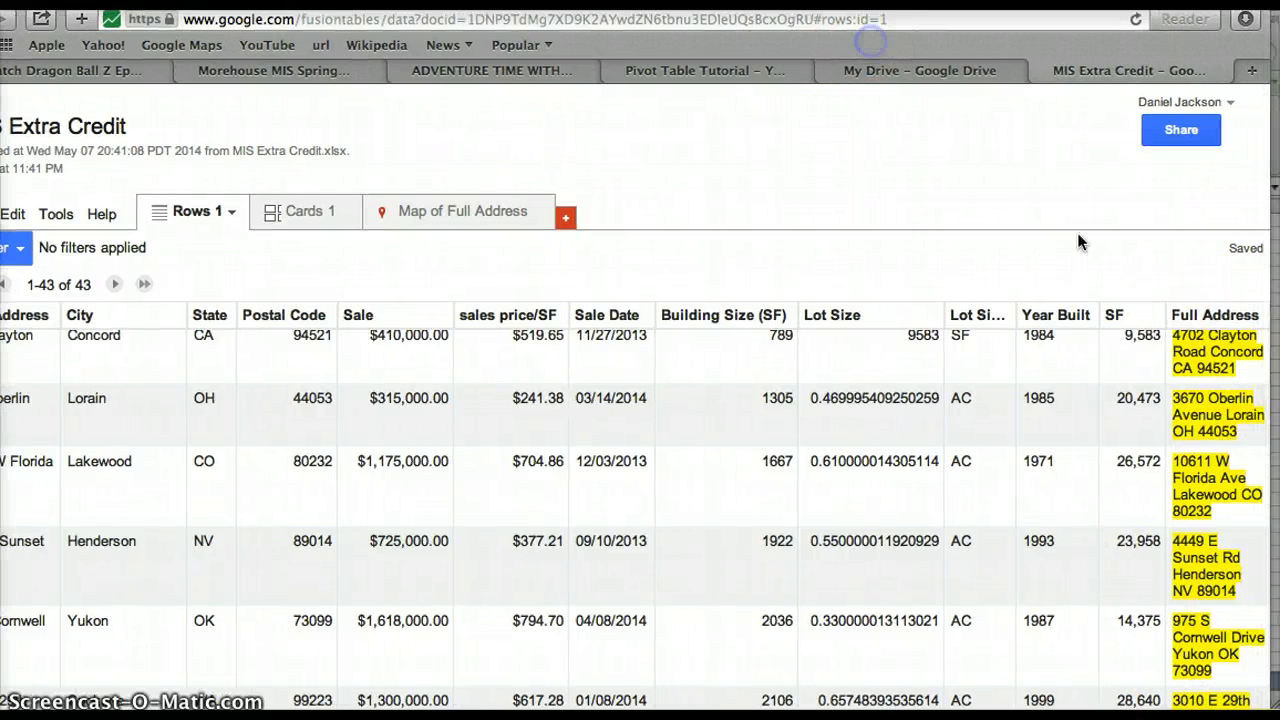
Change the Full Address column's type to Location and save it.
click(1255, 319)
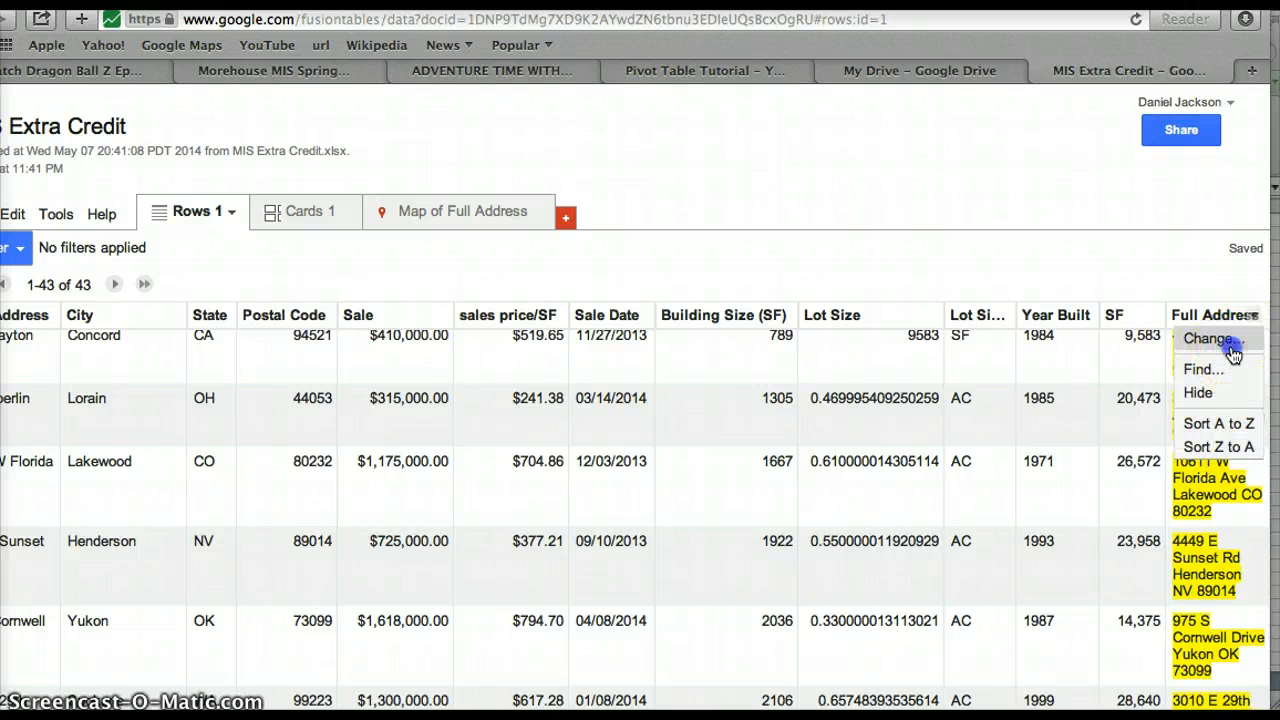
click(1232, 344)
click(1234, 312)
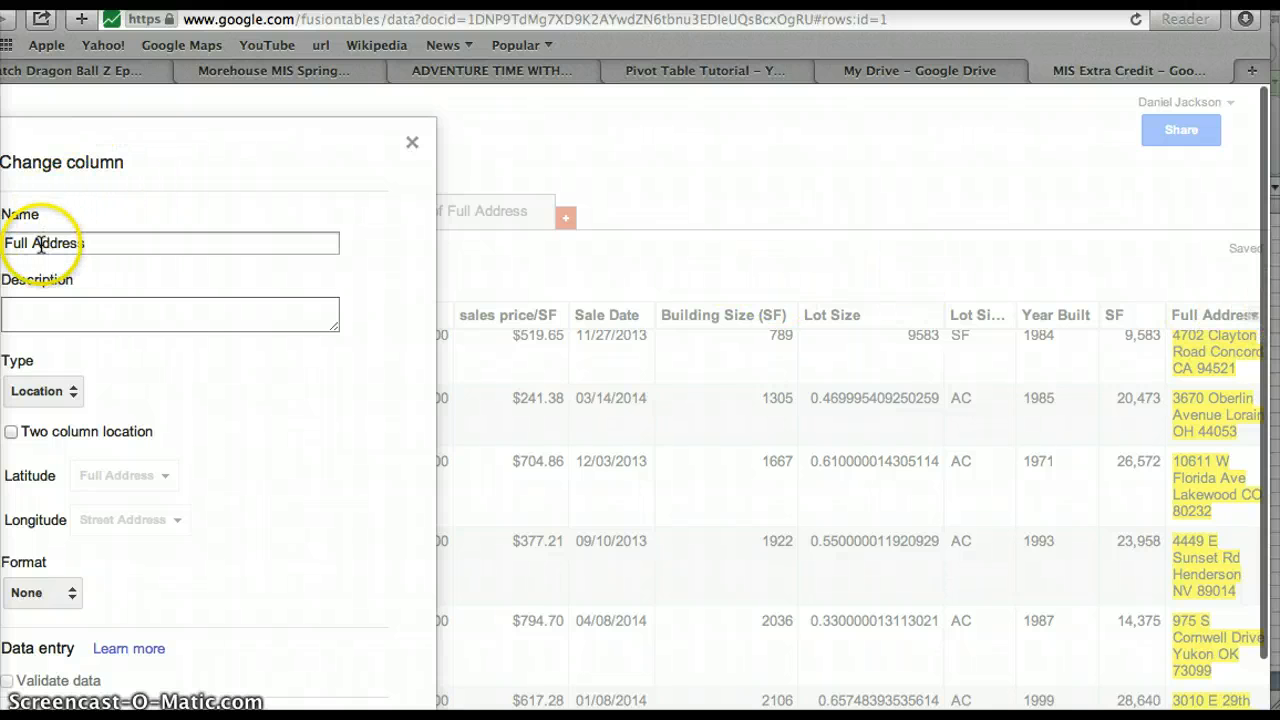
click(57, 391)
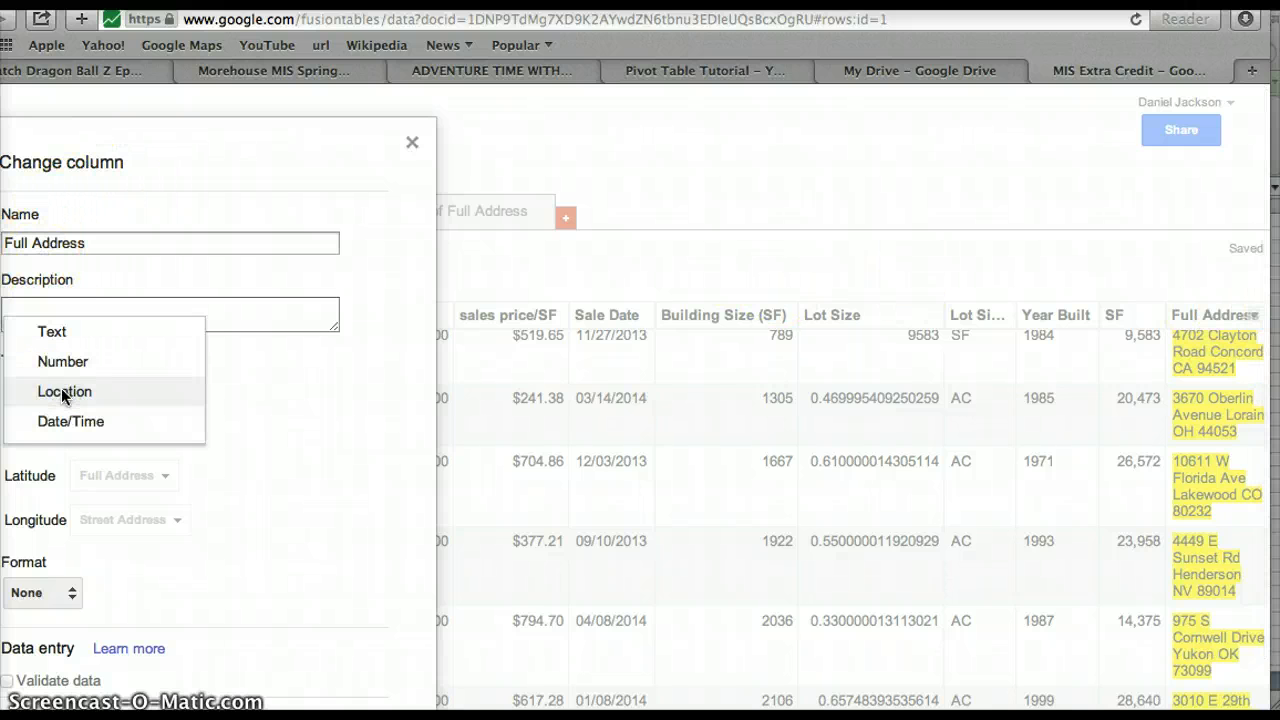
click(63, 392)
scroll(265, 524, down, 3)
click(90, 668)
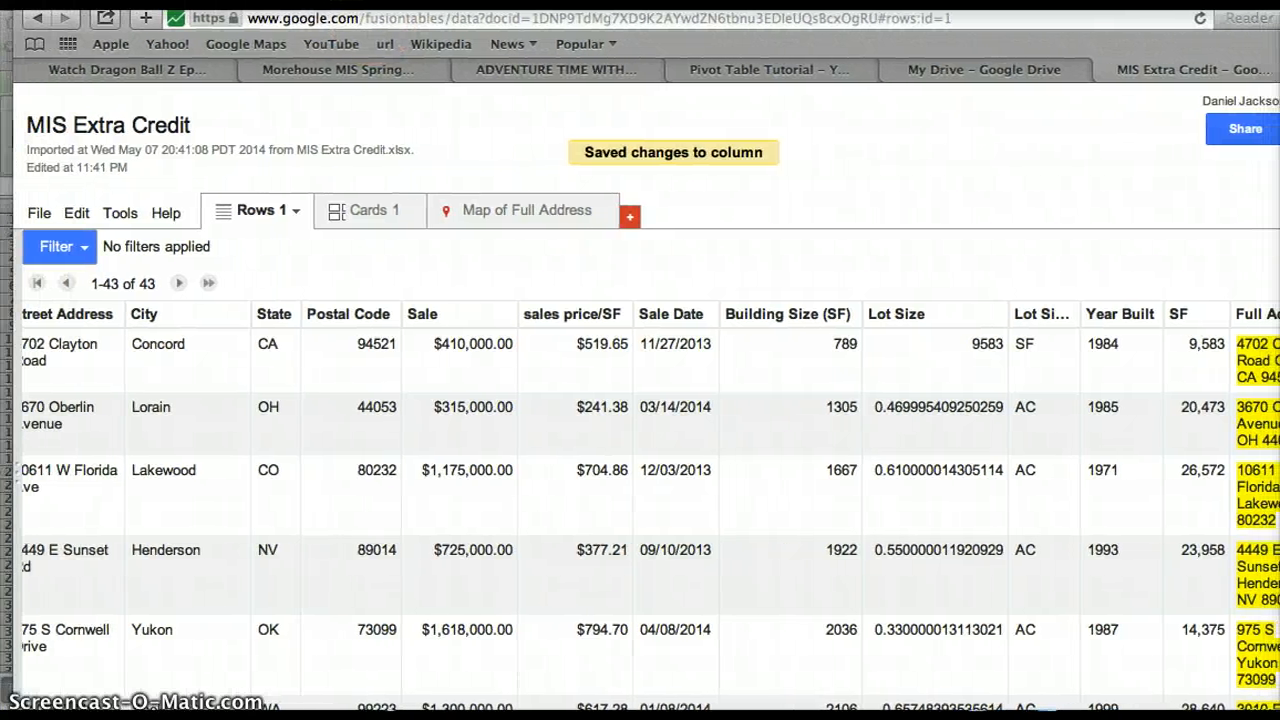
Run File > Geocode on the Full Address column until all 43 addresses are located.
click(30, 213)
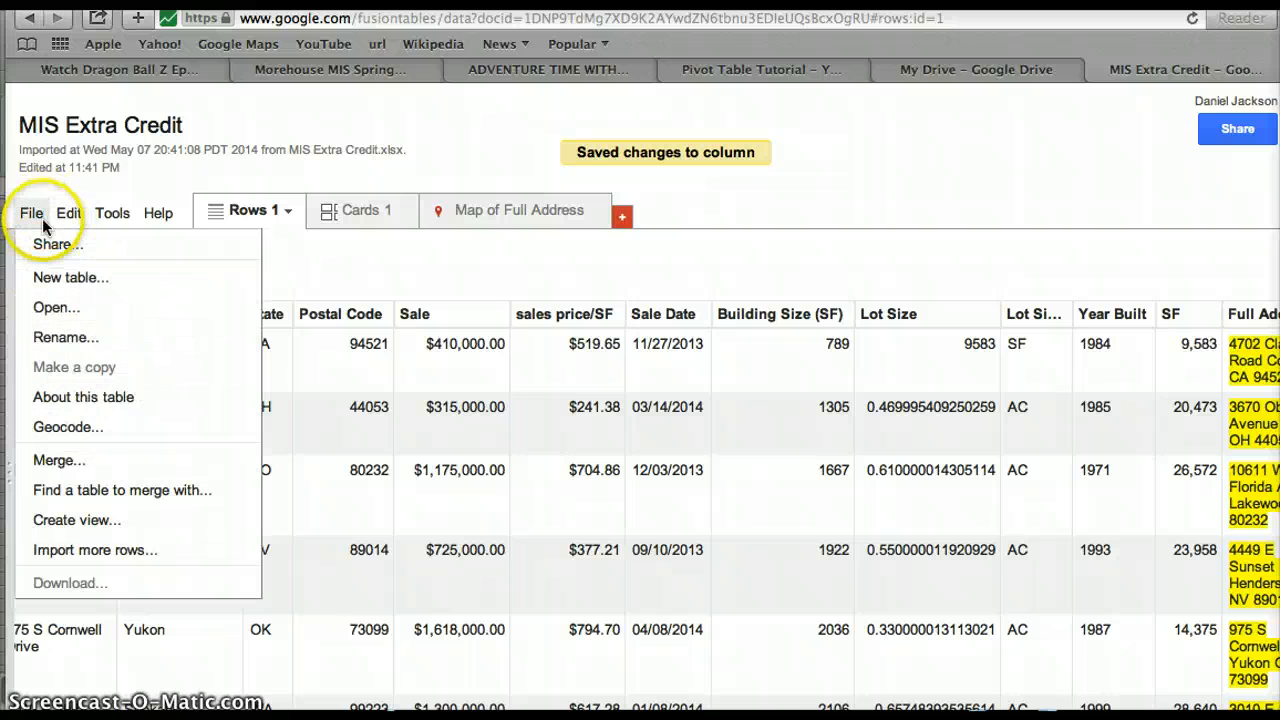
click(55, 425)
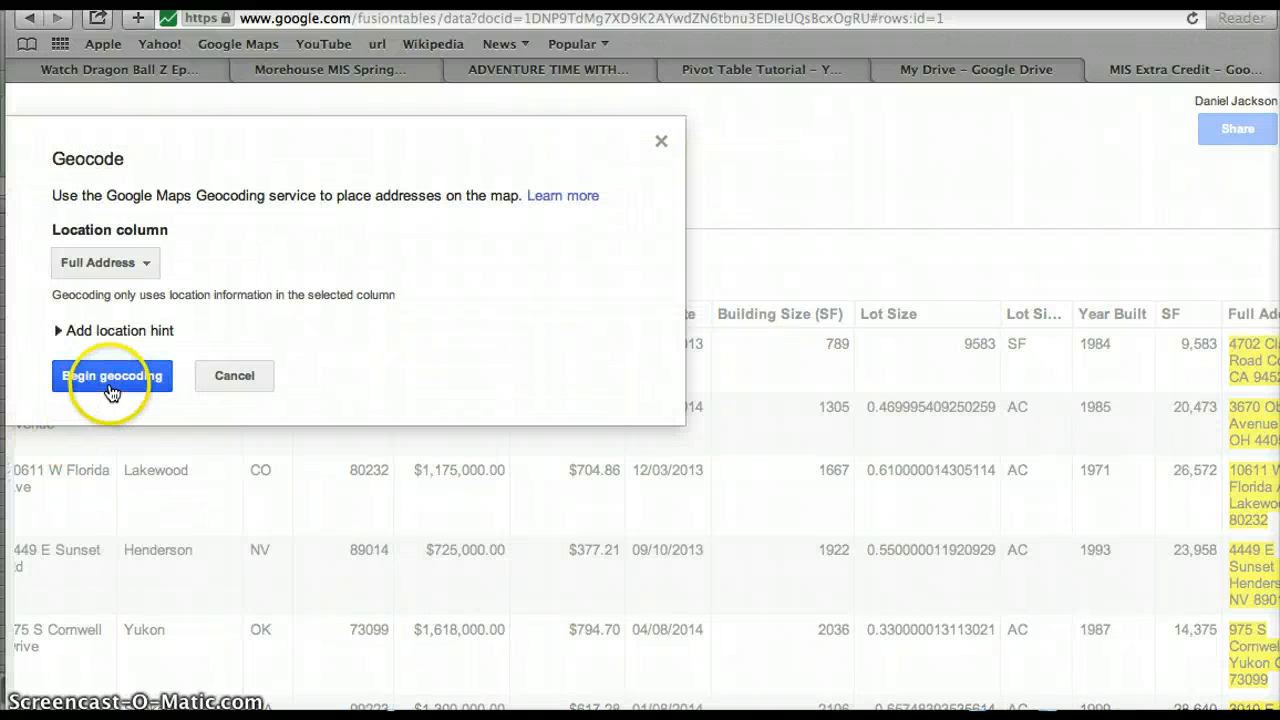
click(111, 391)
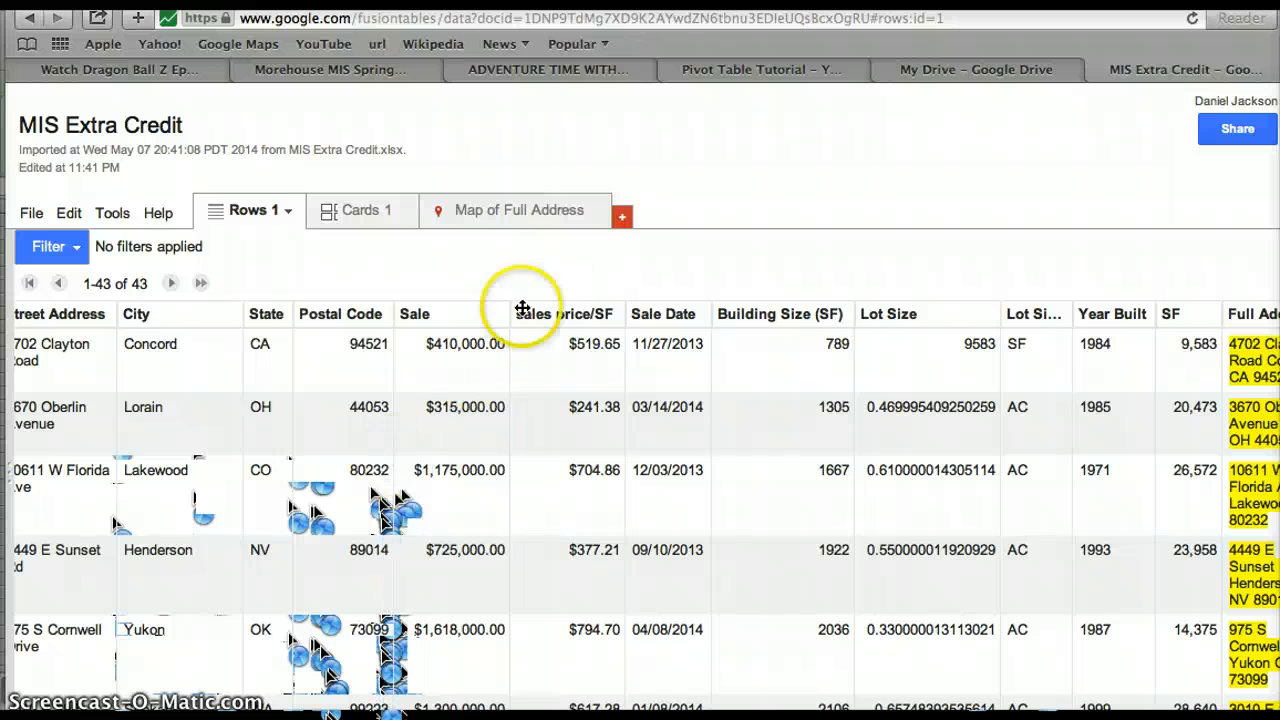
Add a Map 2 view and zoom and pan it to centre the United States.
click(628, 214)
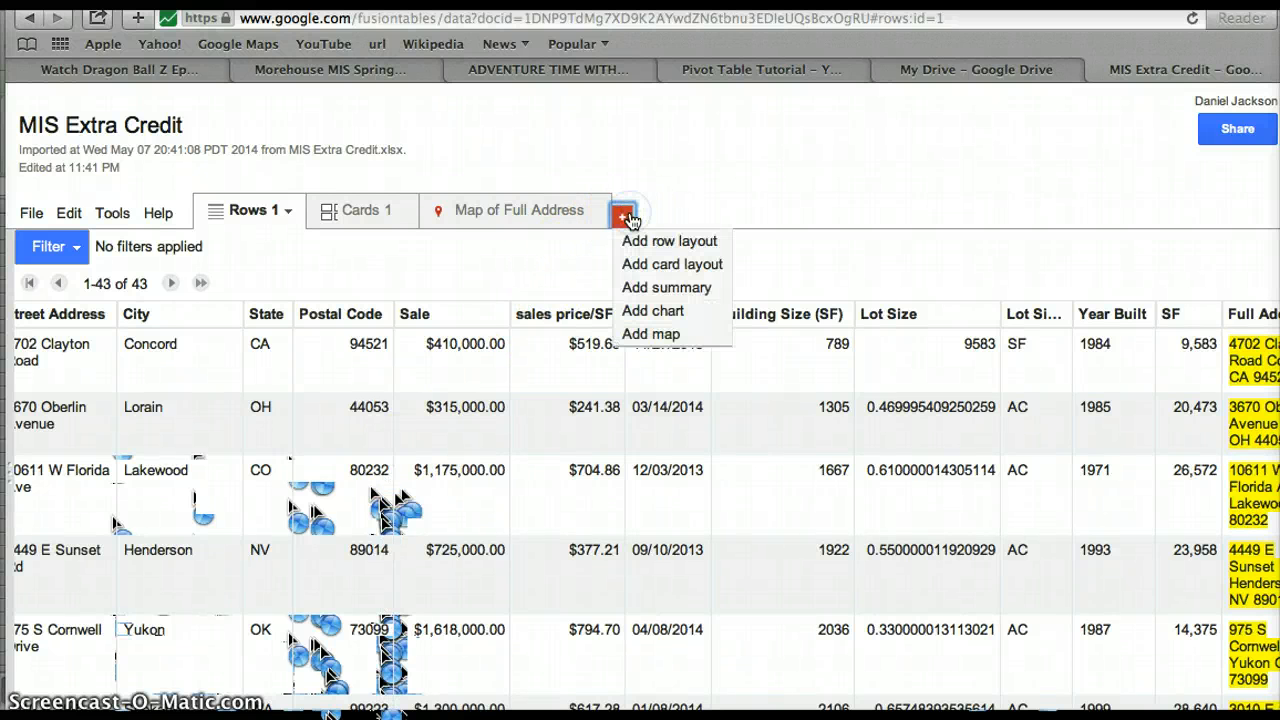
click(657, 330)
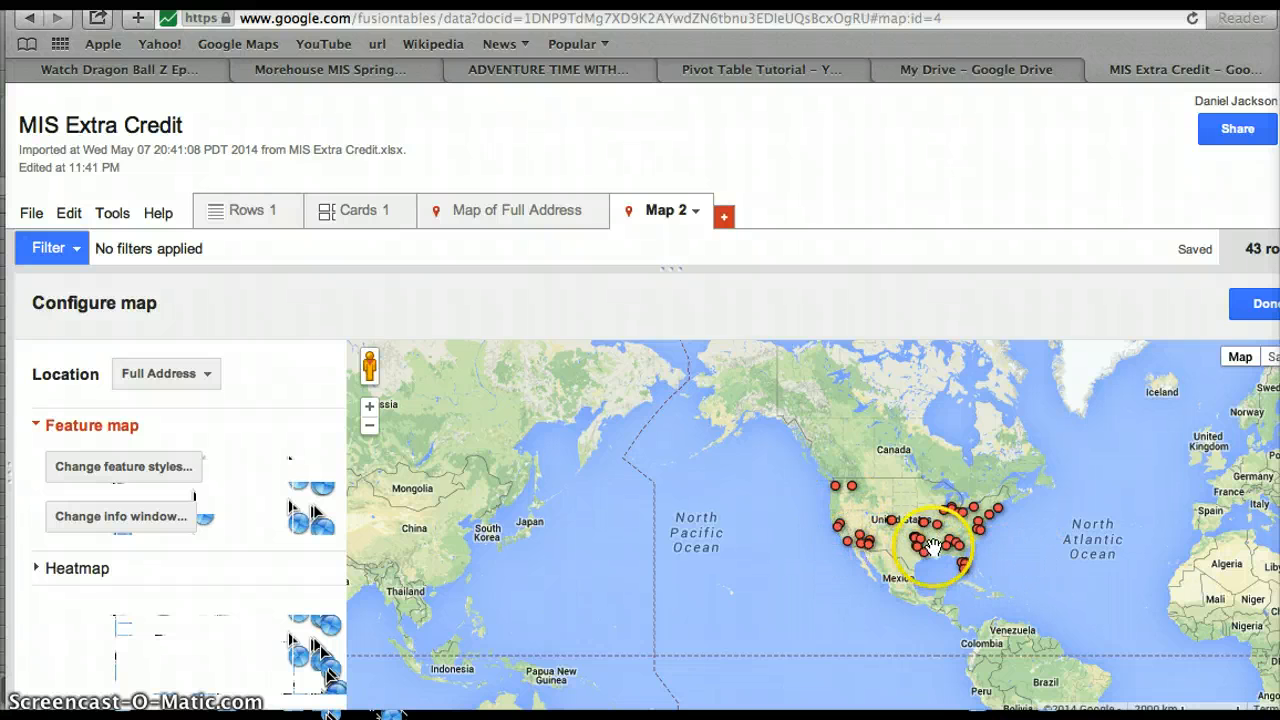
scroll(903, 535, down, 2)
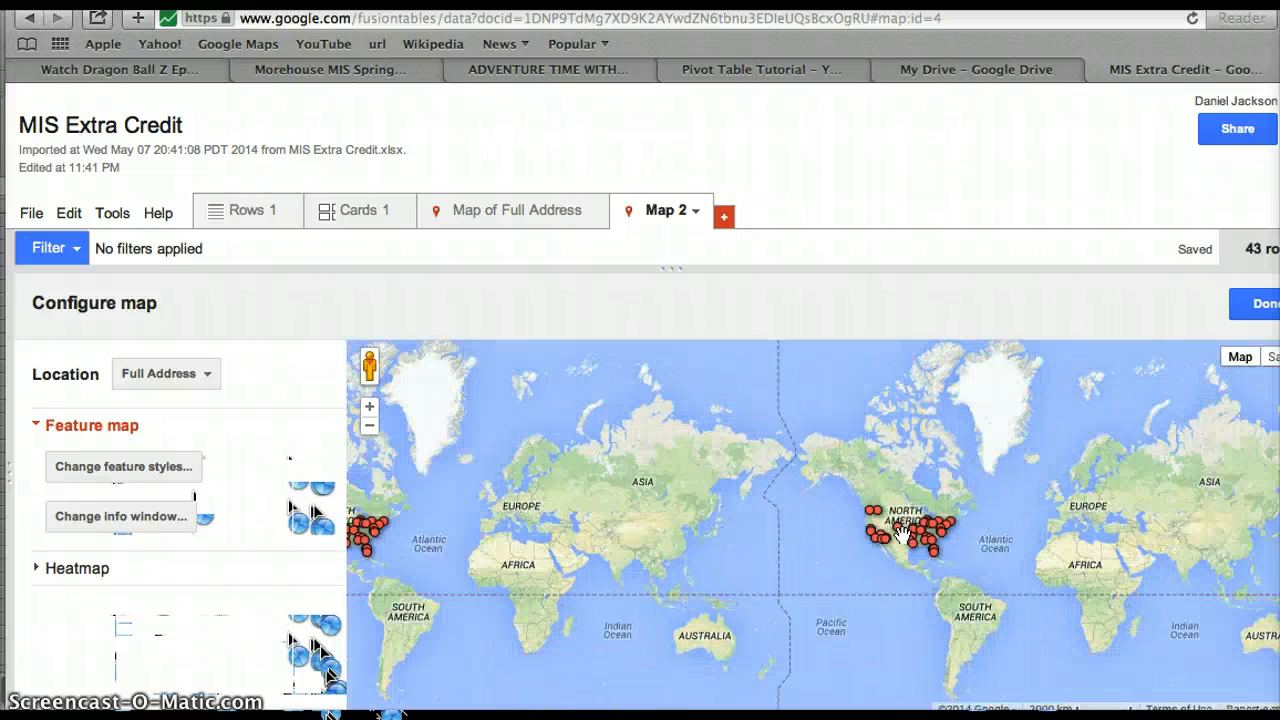
scroll(903, 535, up, 2)
scroll(900, 537, up, 1)
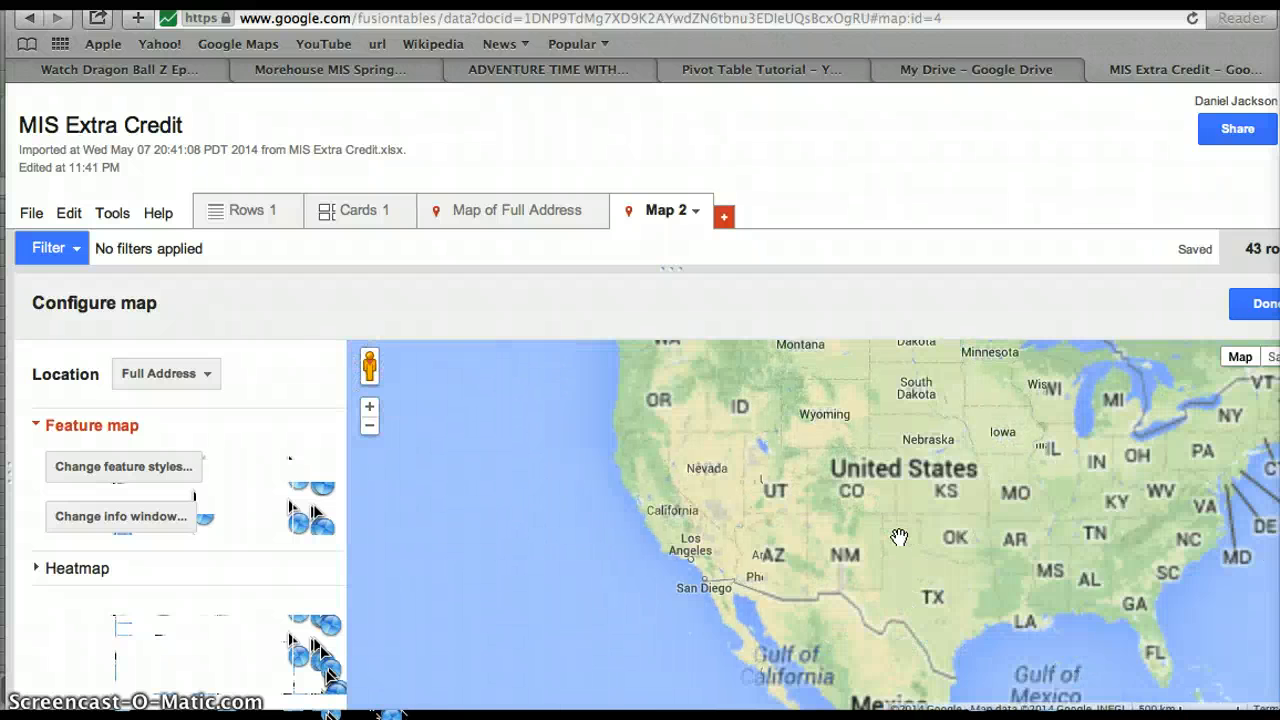
drag(914, 553, 794, 597)
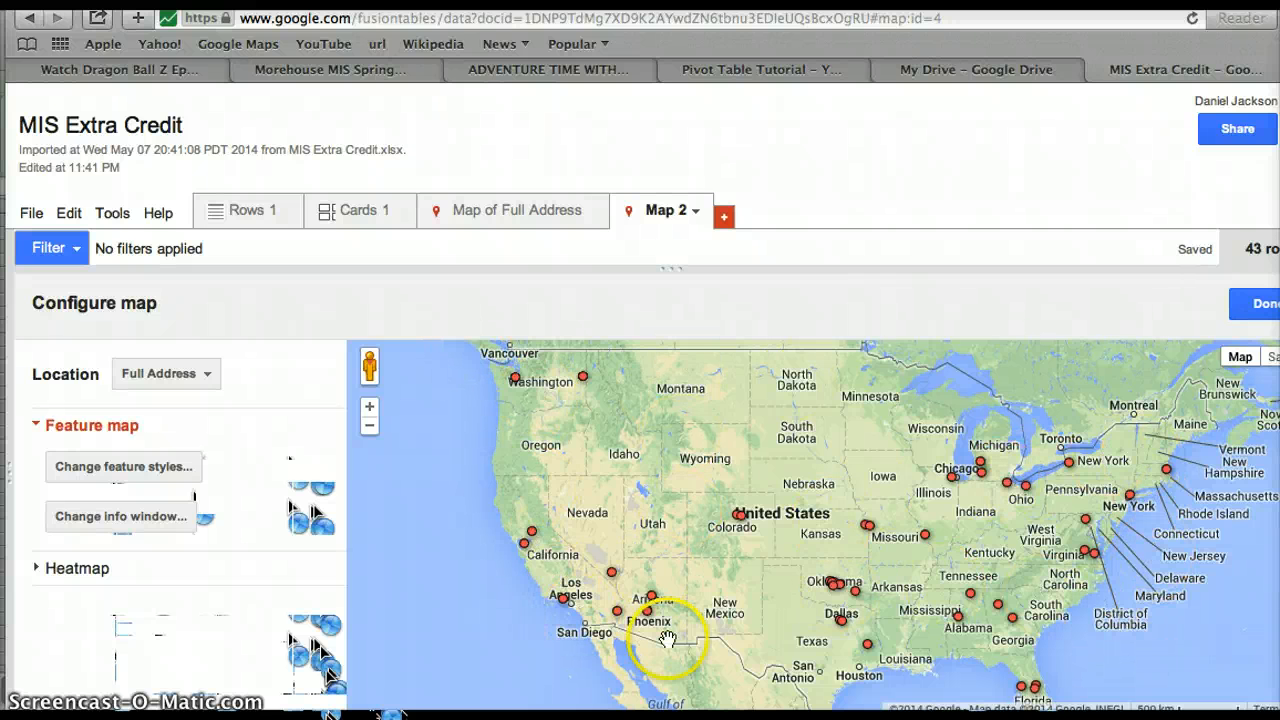
Style markers as 4 buckets by Postal Code over the 2,151–99,224 range.
click(118, 472)
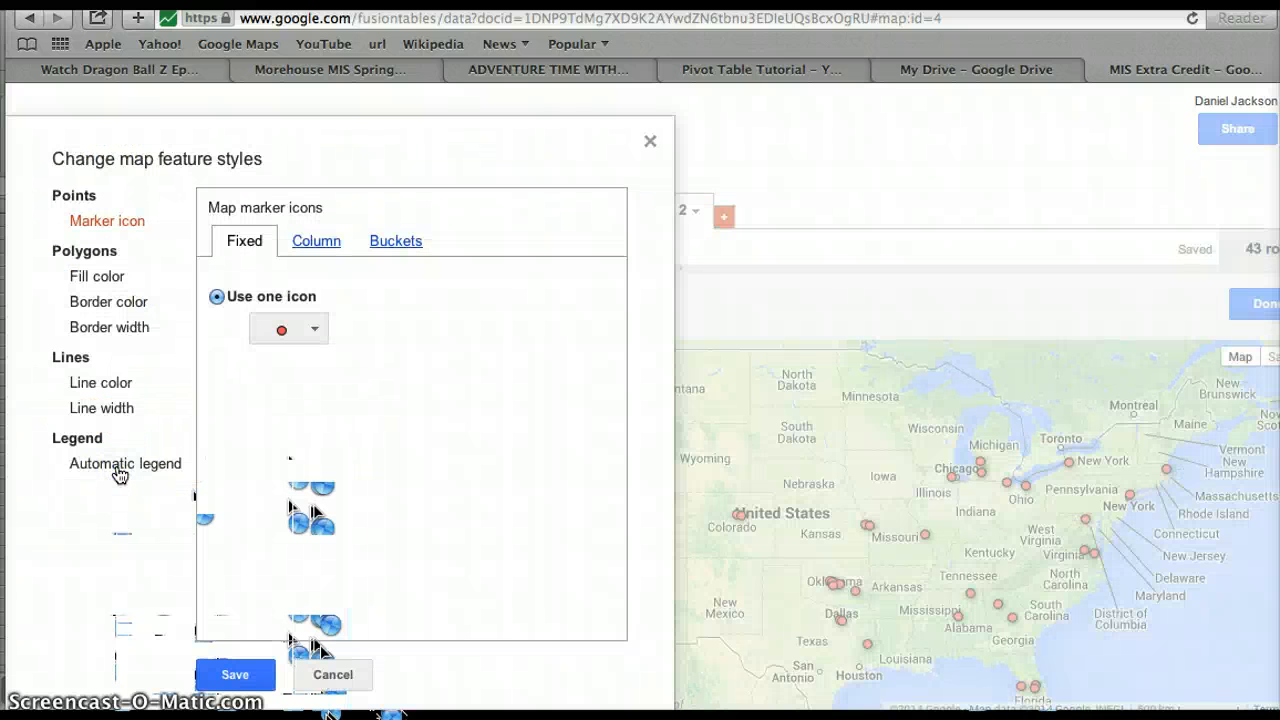
click(390, 243)
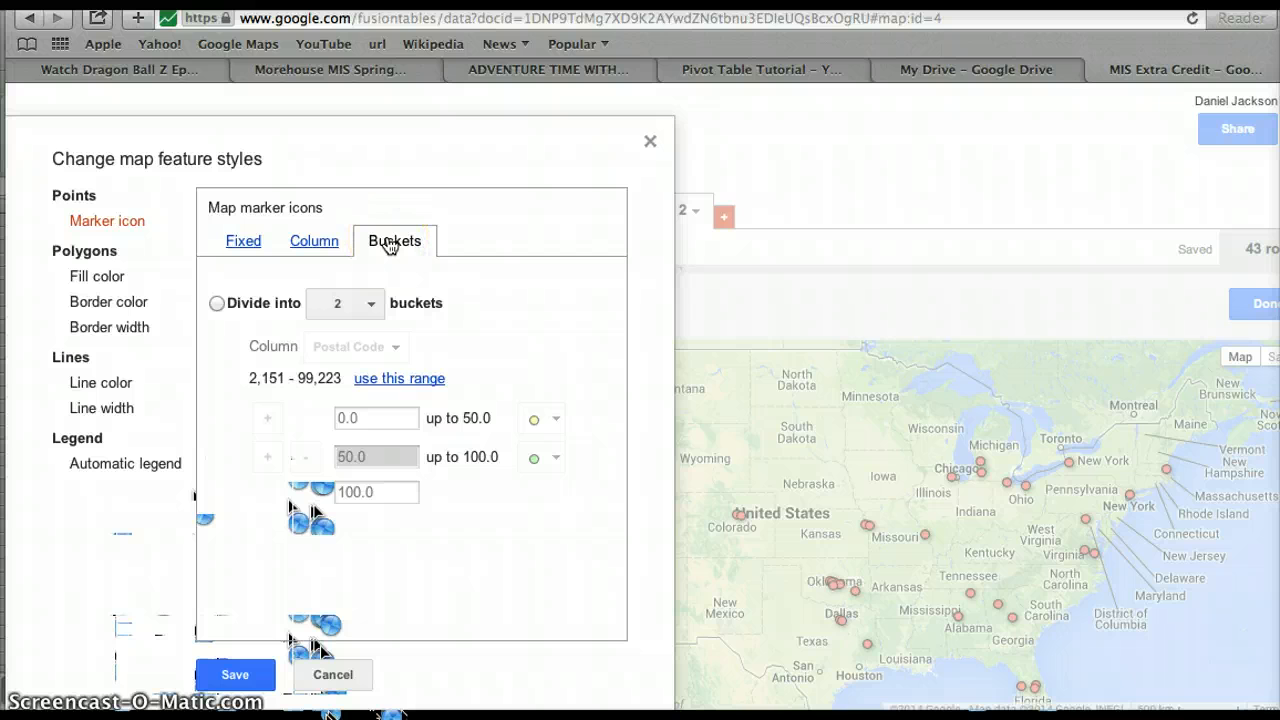
click(390, 245)
click(378, 316)
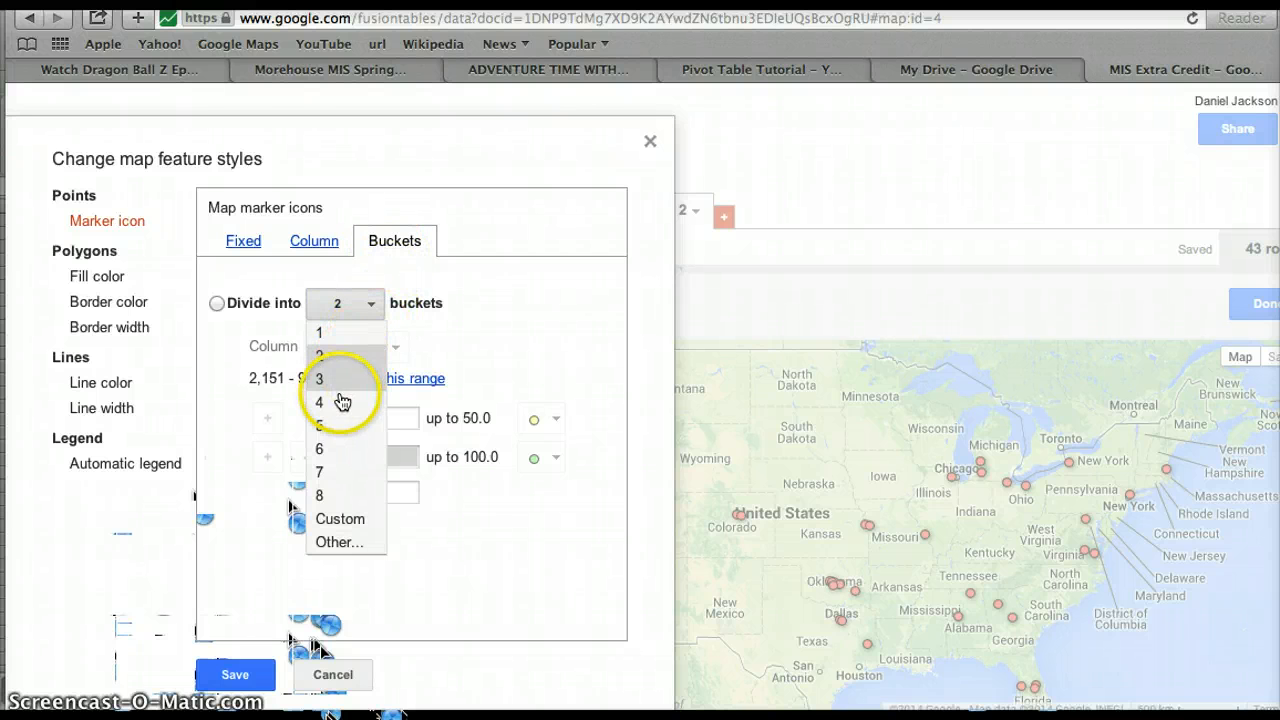
click(339, 404)
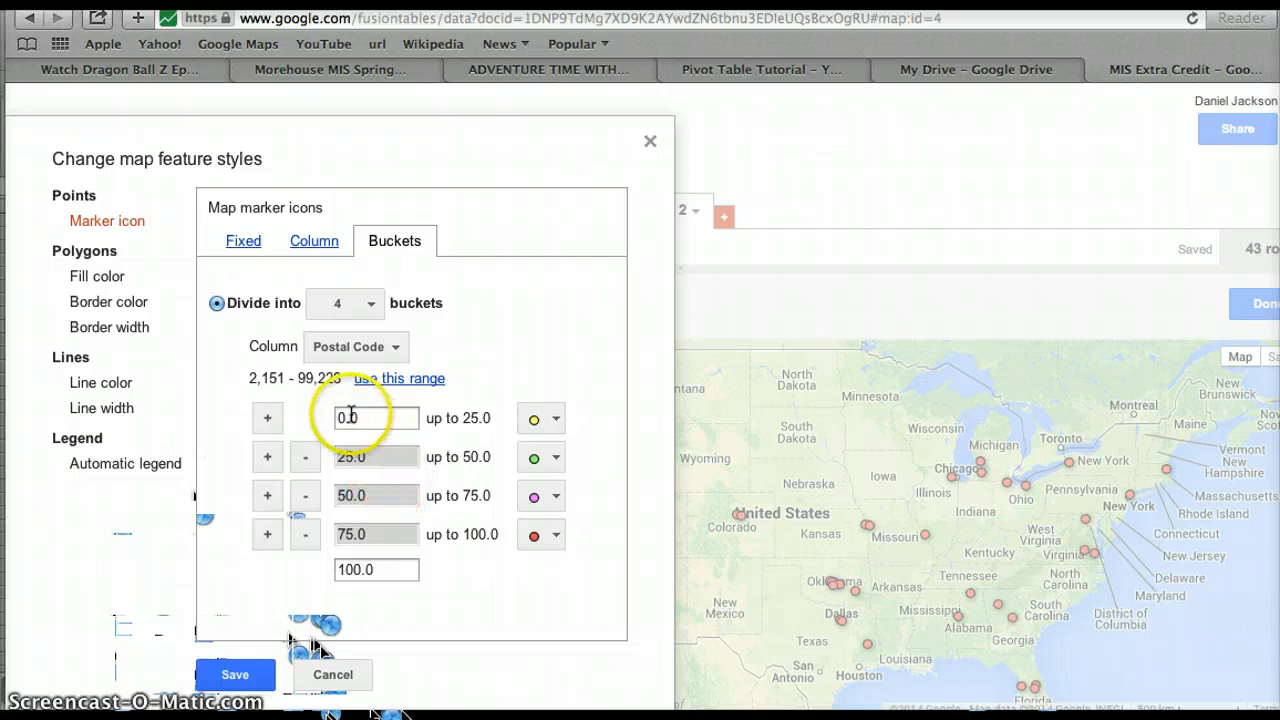
click(412, 380)
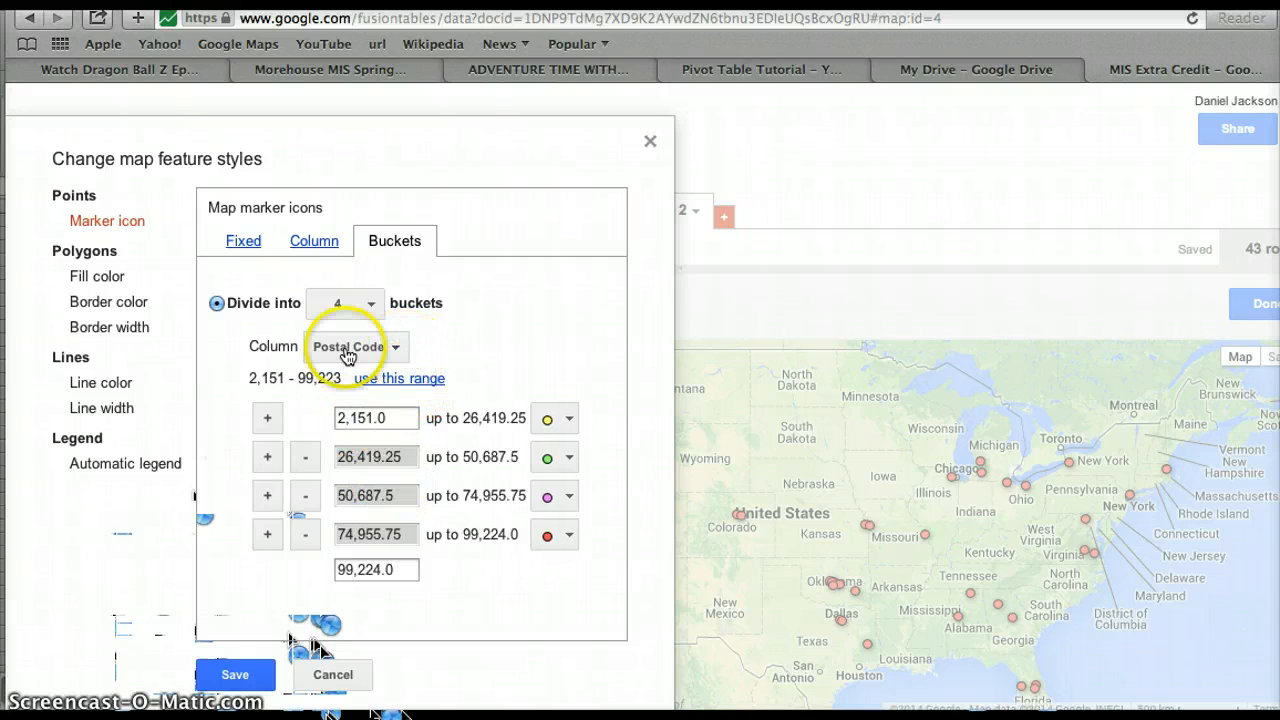
click(391, 349)
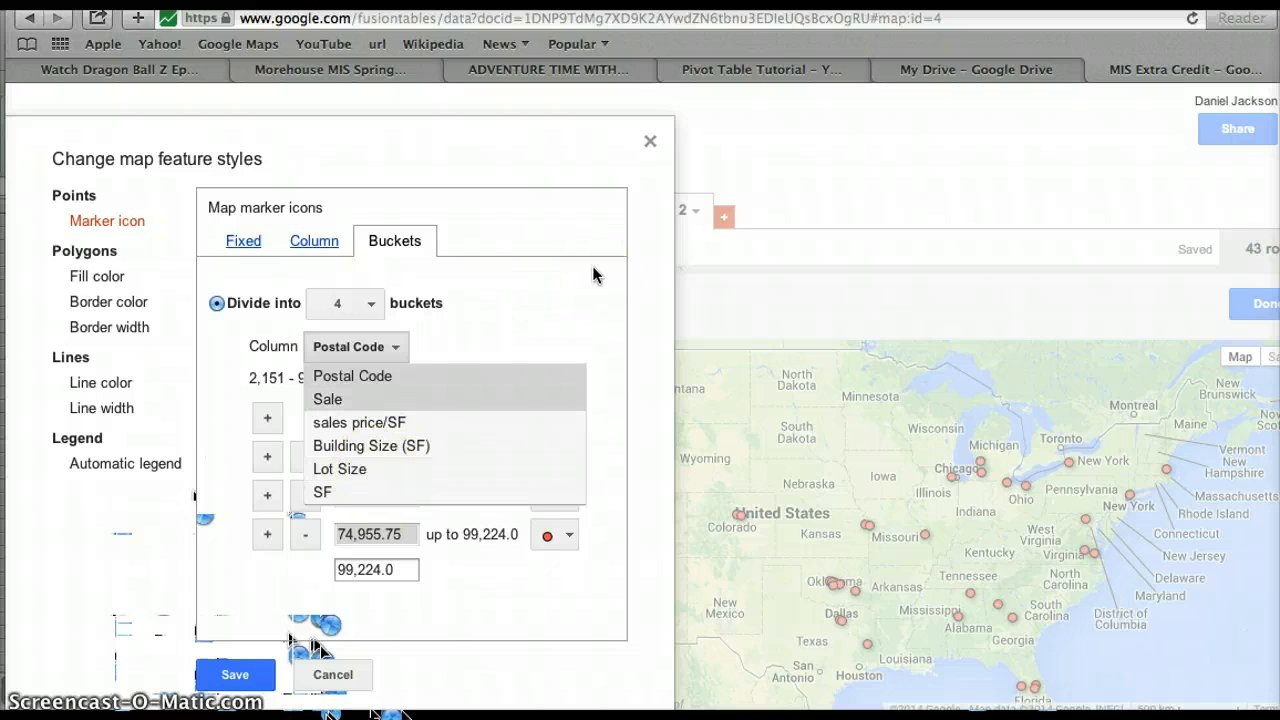
click(594, 277)
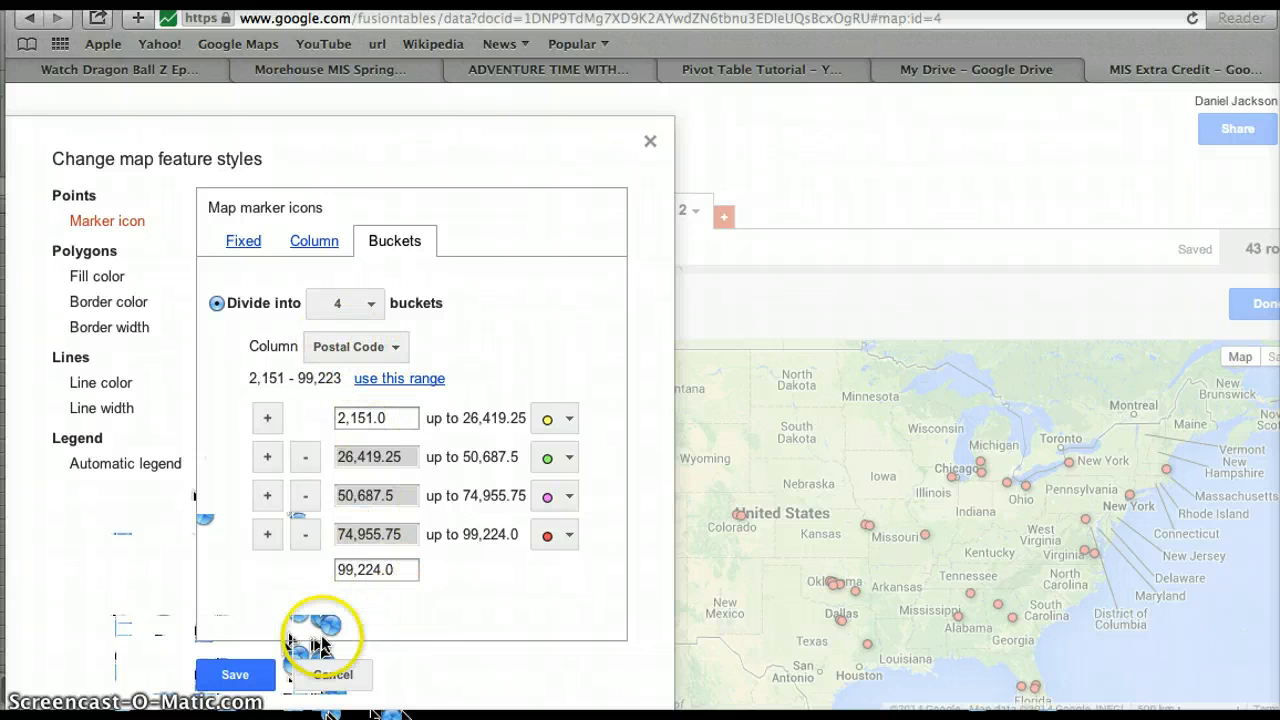
Assign large red, yellow, green and blue pins to buckets one through four.
click(568, 418)
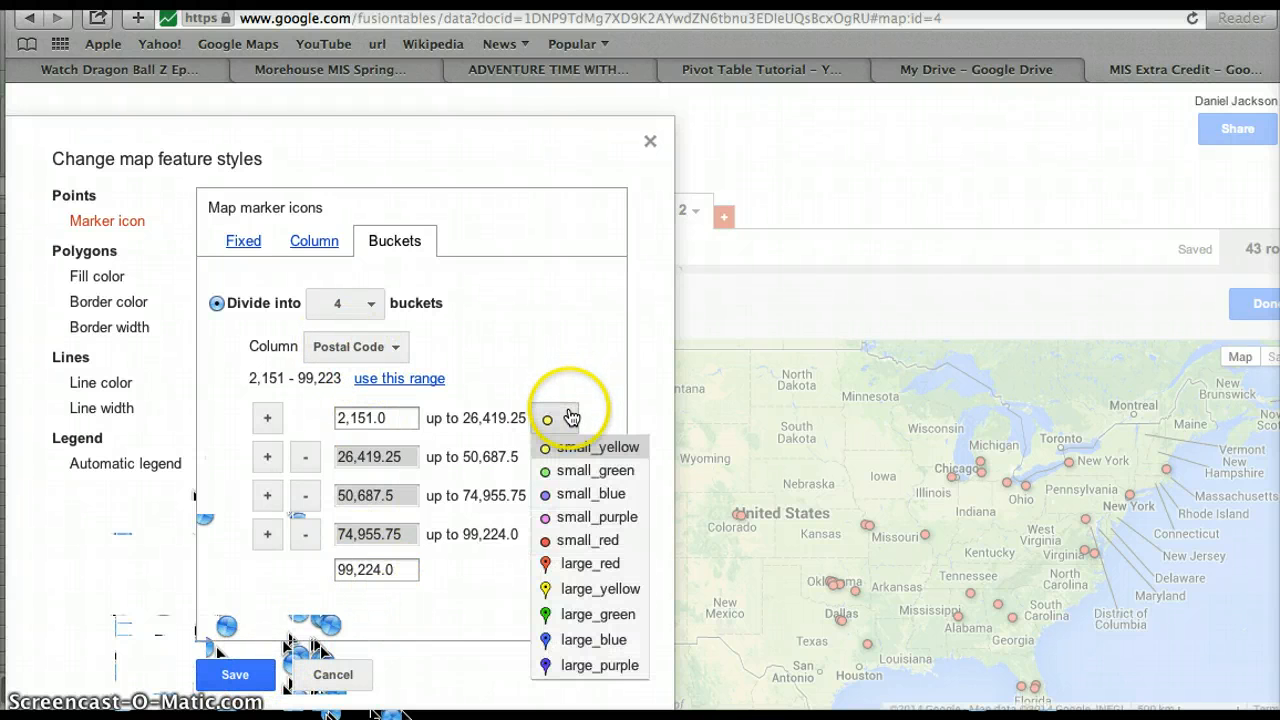
click(595, 566)
click(566, 457)
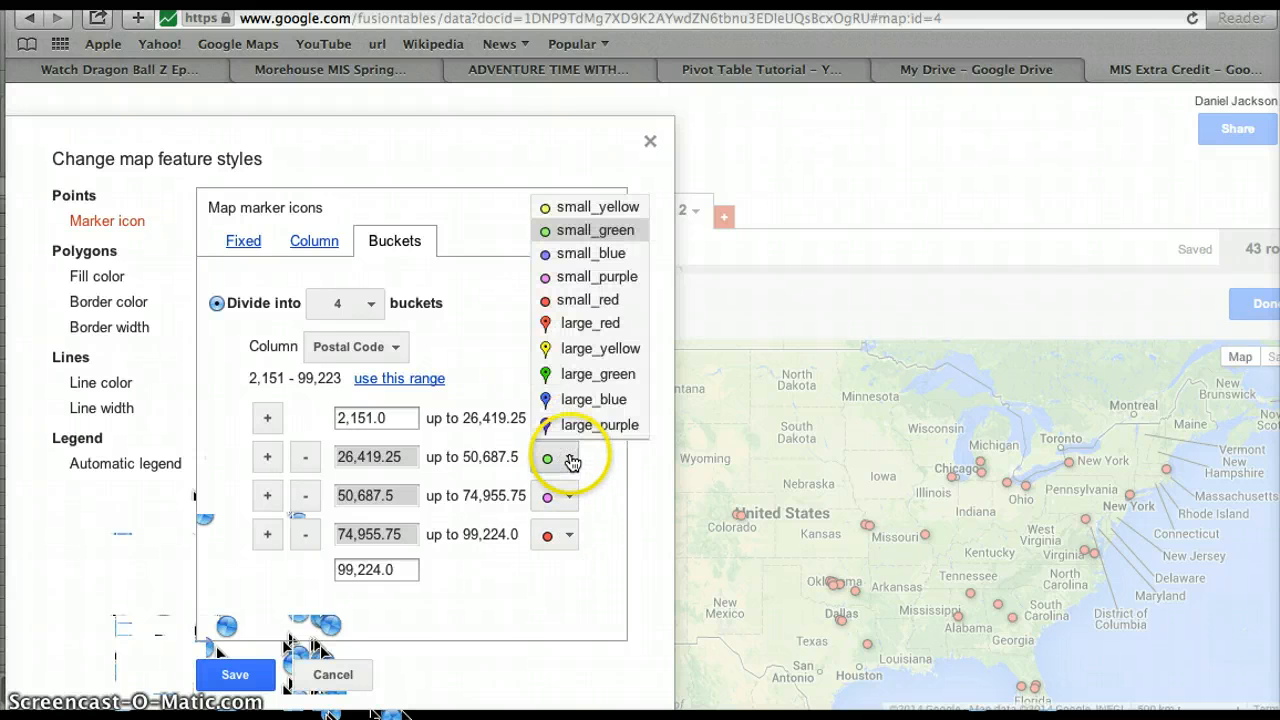
click(582, 370)
click(565, 505)
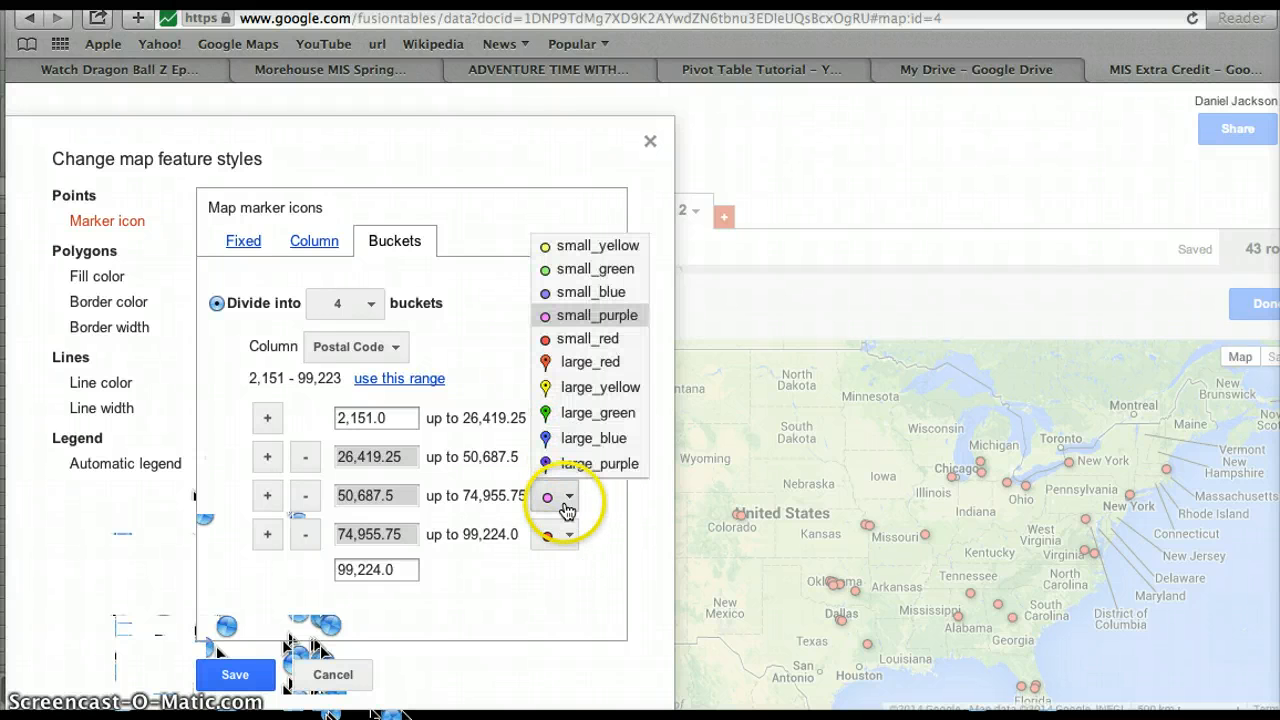
click(575, 412)
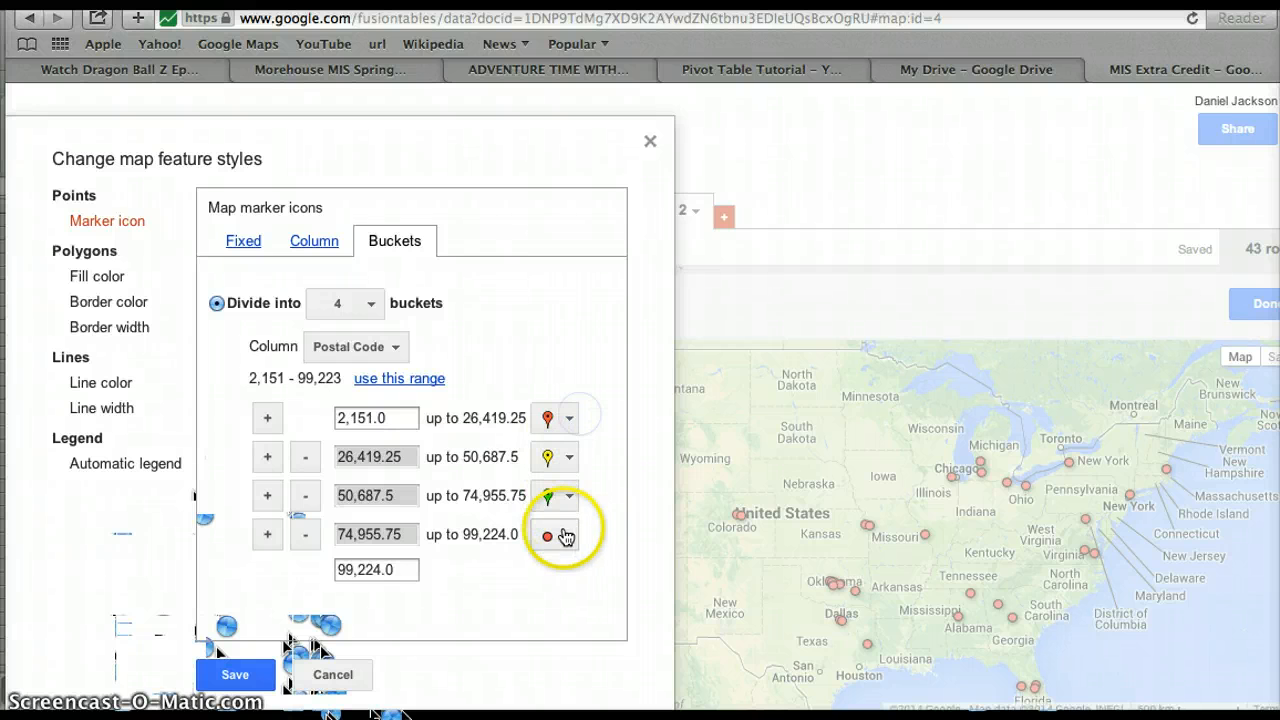
click(565, 534)
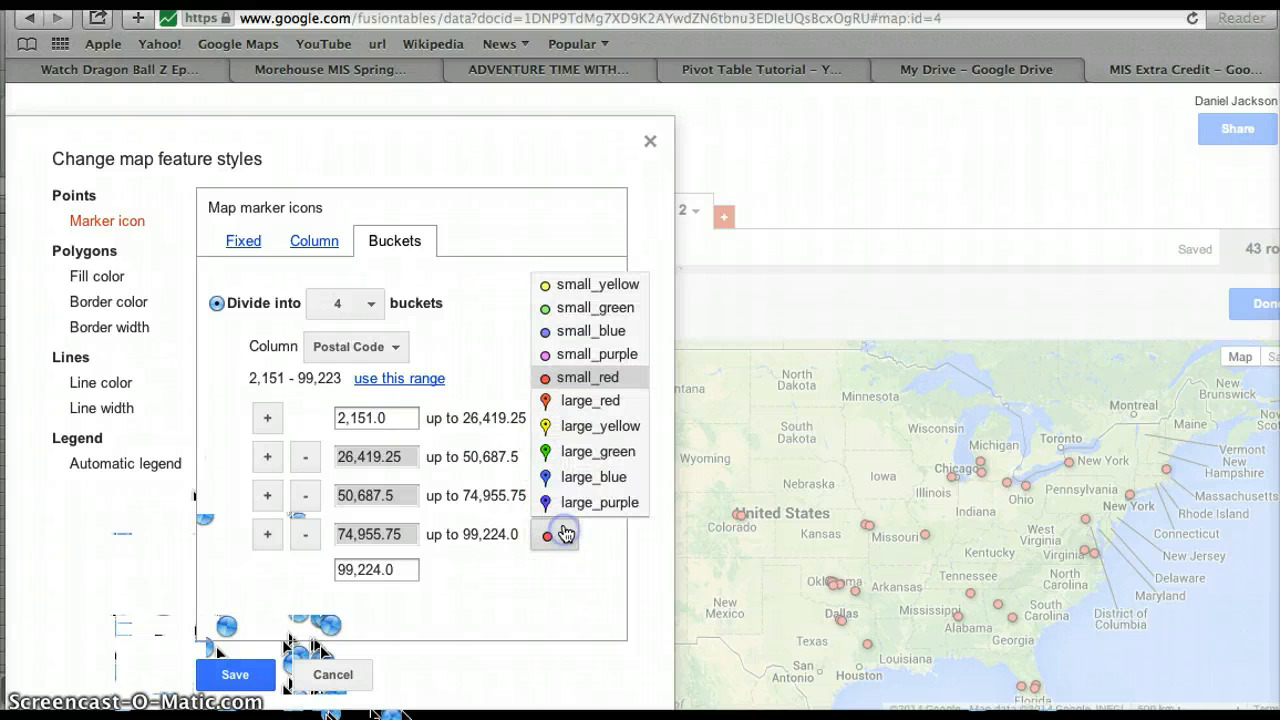
click(585, 479)
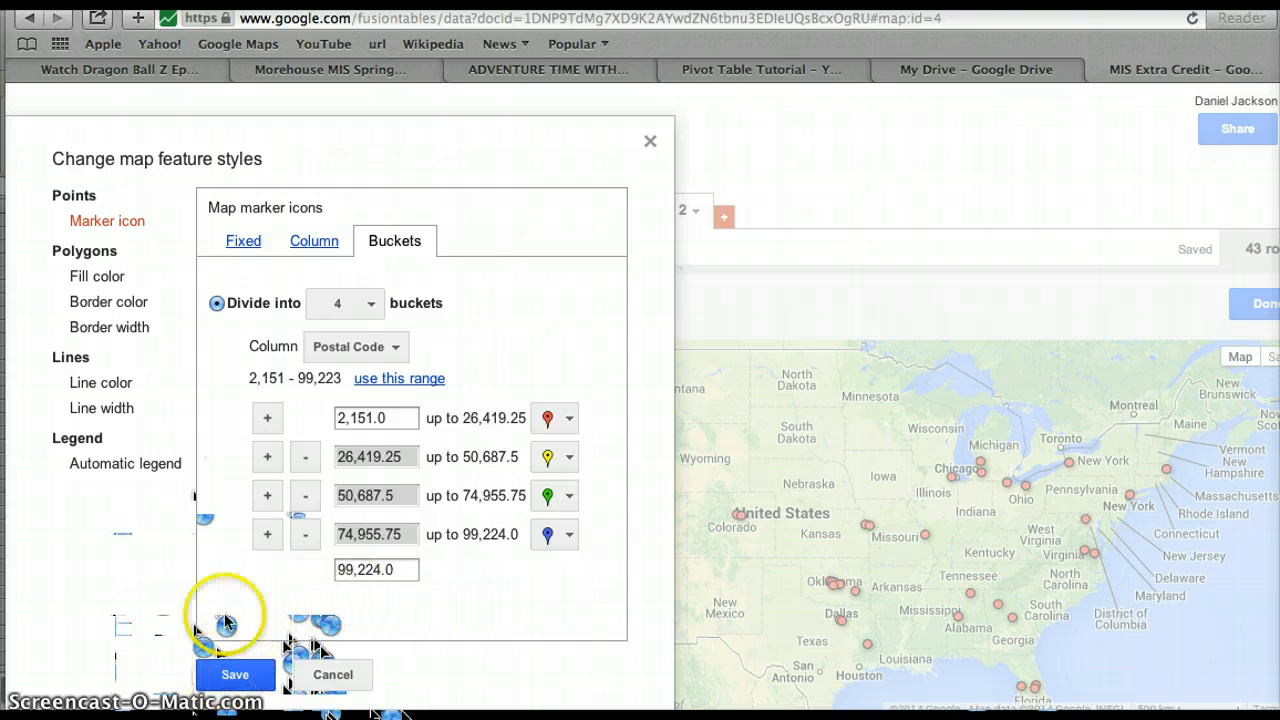
click(126, 466)
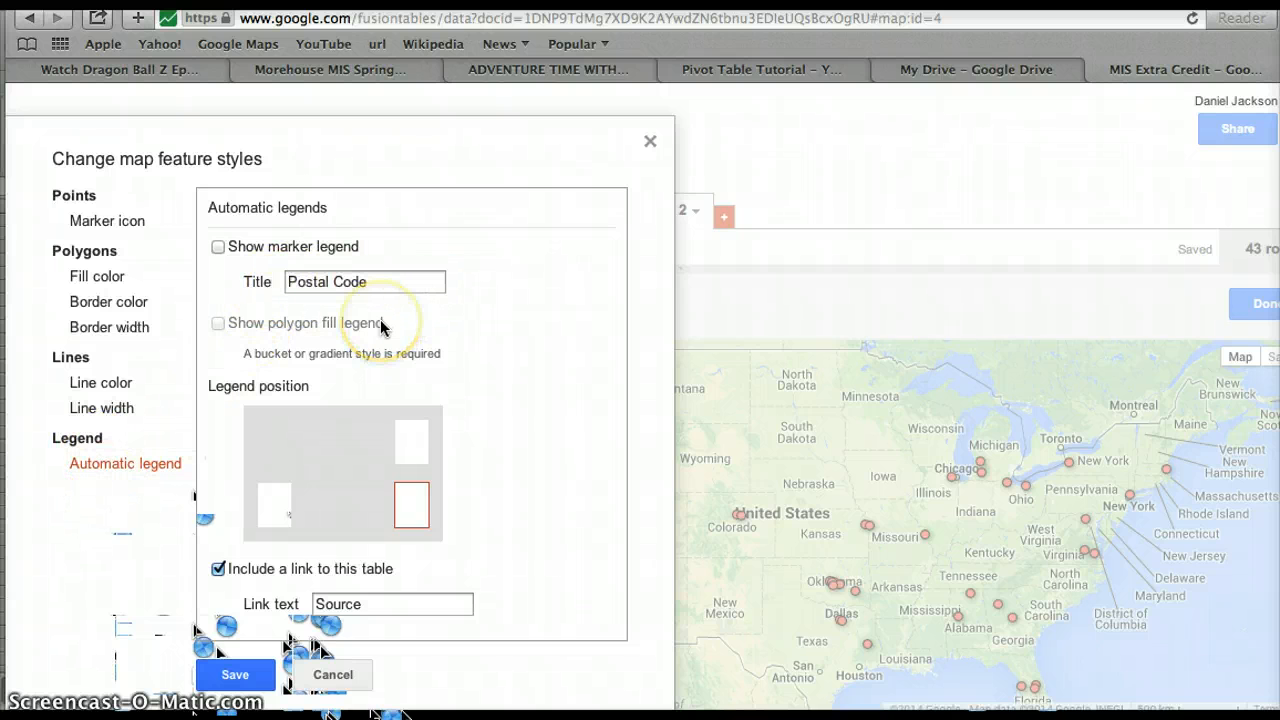
Turn on the marker legend, save the style, and pan Map 2 to show the coloured pins.
click(228, 253)
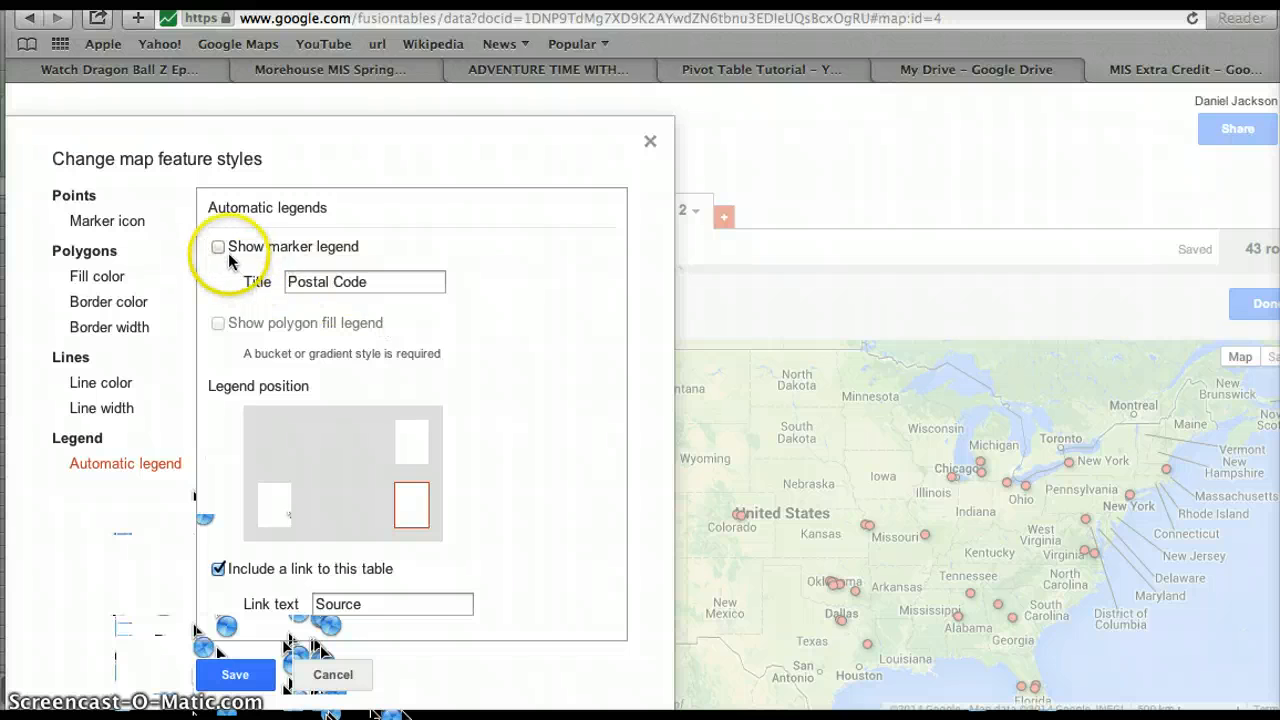
click(219, 248)
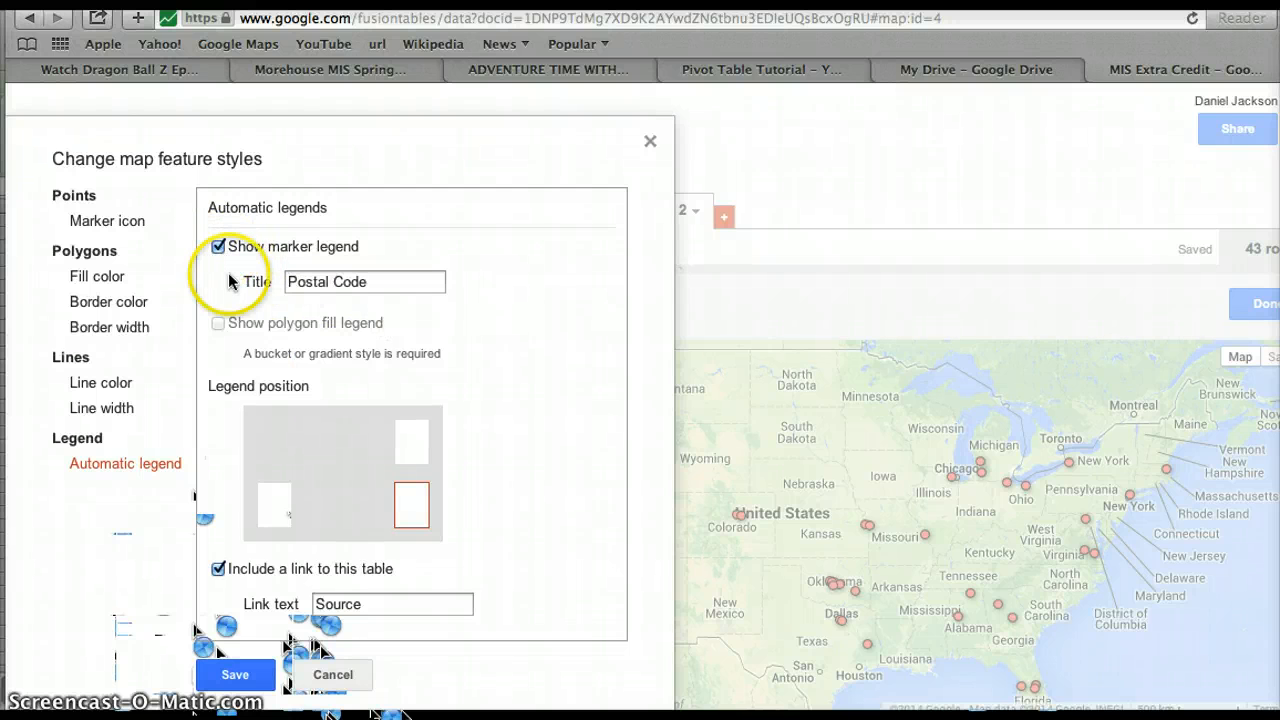
click(235, 674)
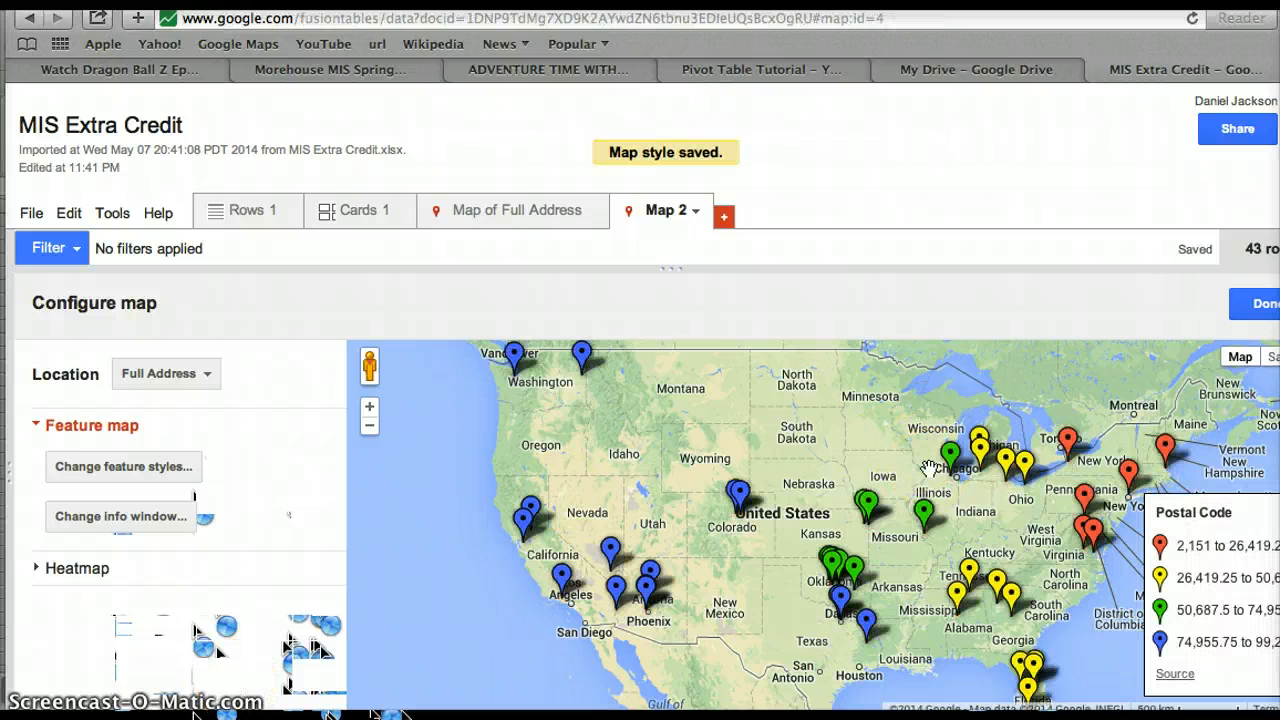
drag(620, 457, 545, 475)
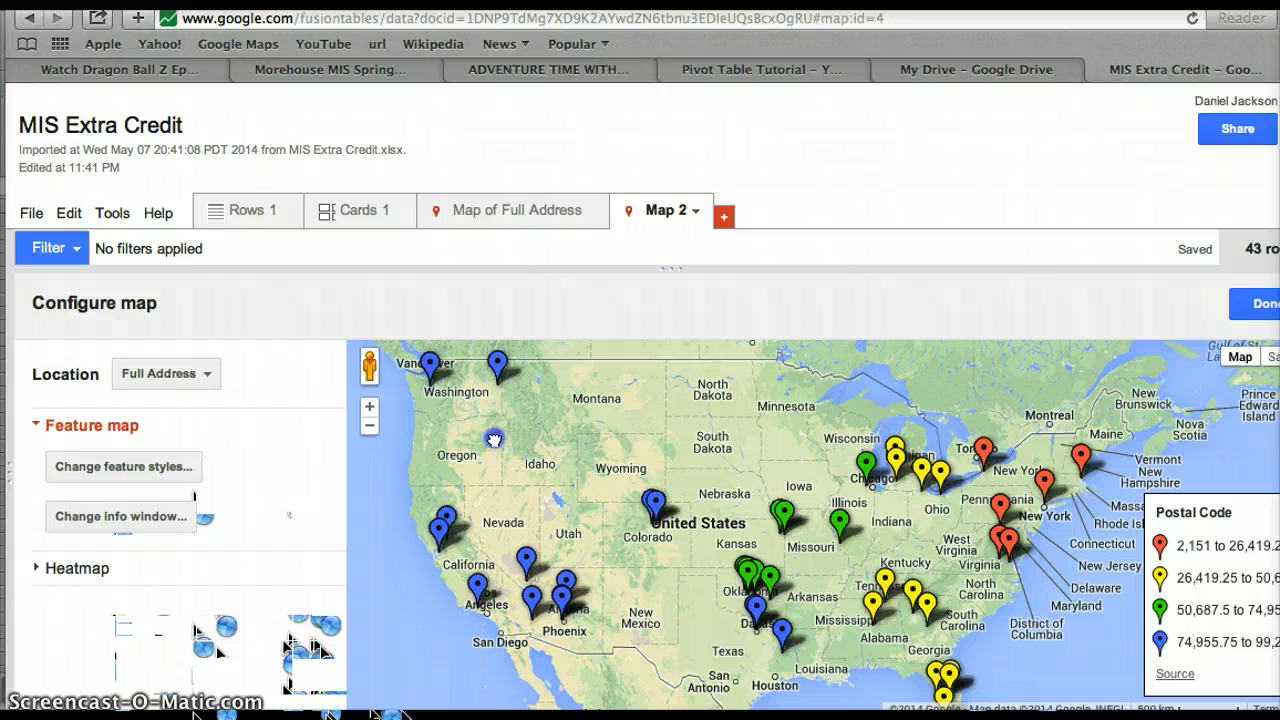
drag(526, 437, 506, 441)
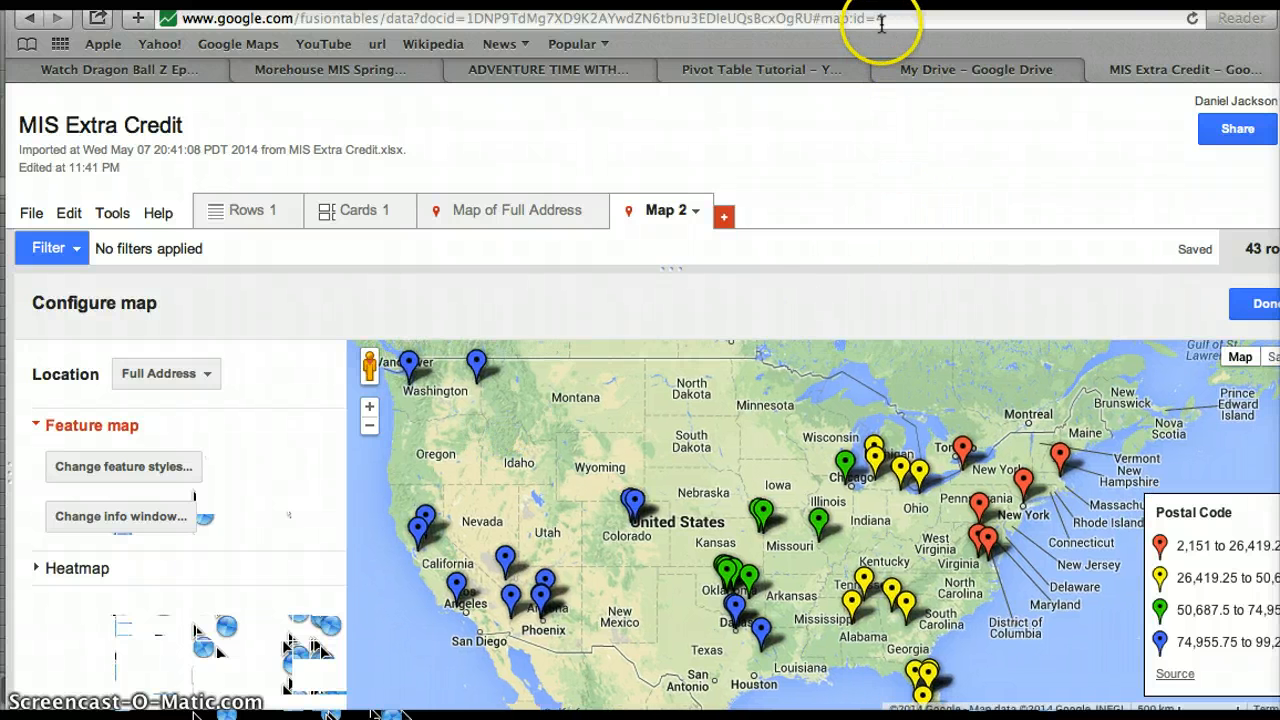